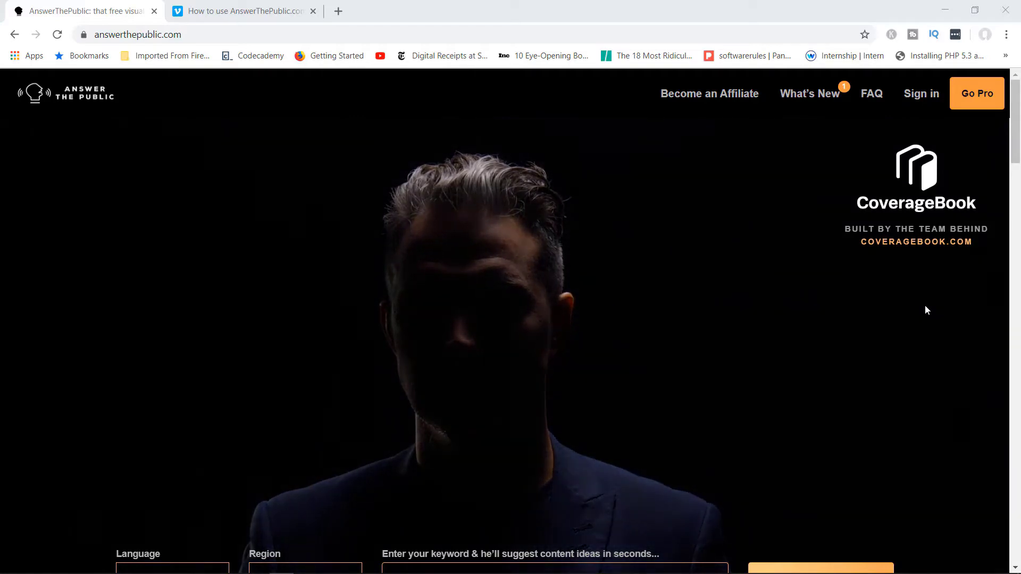
# Step: Enter 'chicken soup' as the search keyword and run Get Questions
pyautogui.scroll(-4, 649, 273)
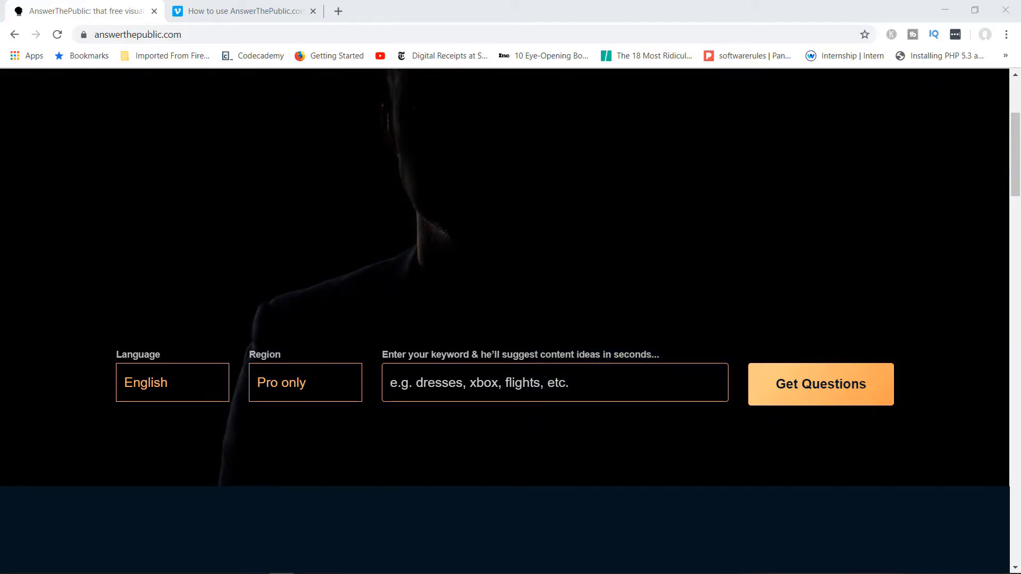
pyautogui.click(393, 383)
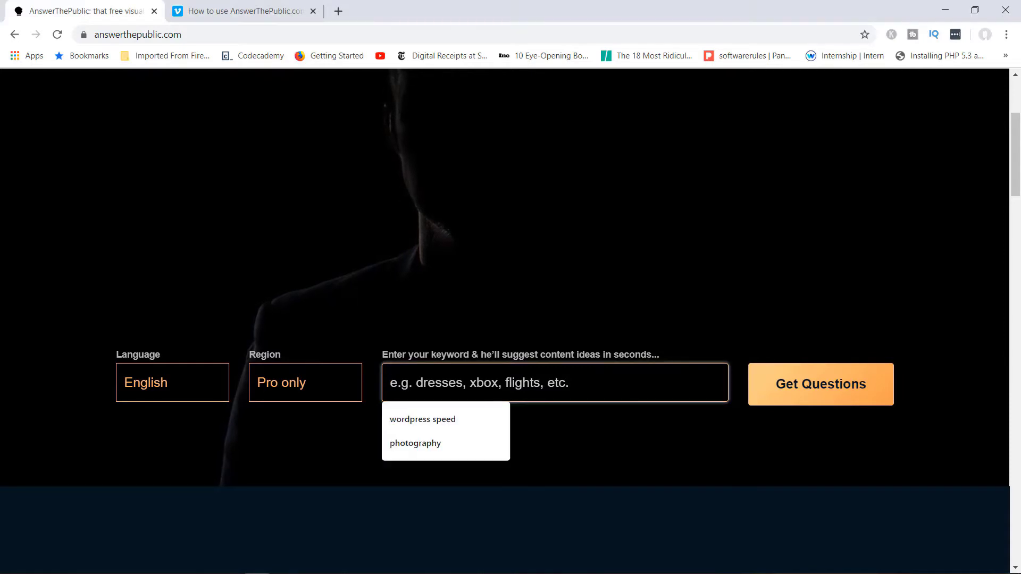
pyautogui.write('chic')
pyautogui.press('BackSpace')
pyautogui.write('icke')
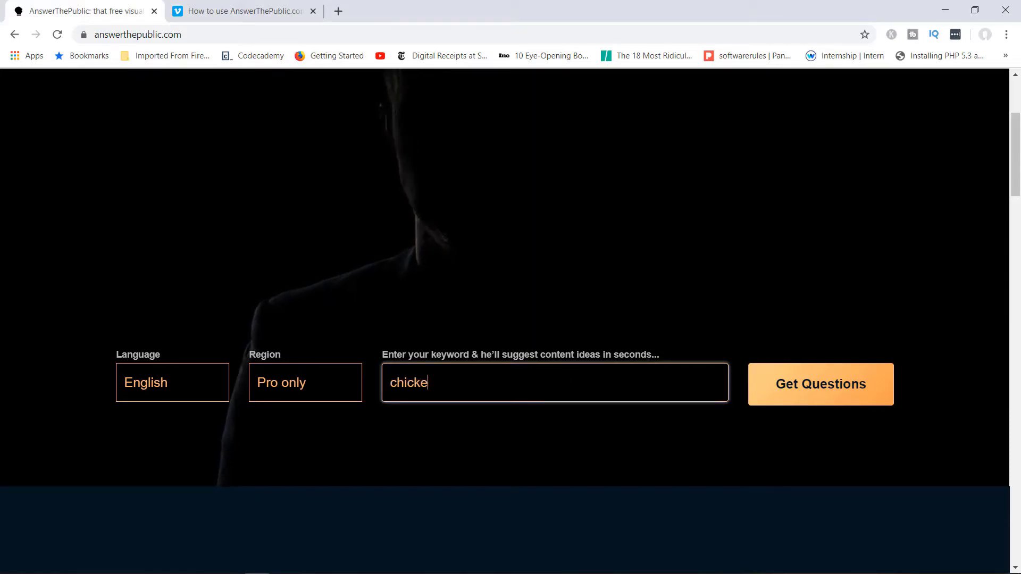
pyautogui.write('n soup')
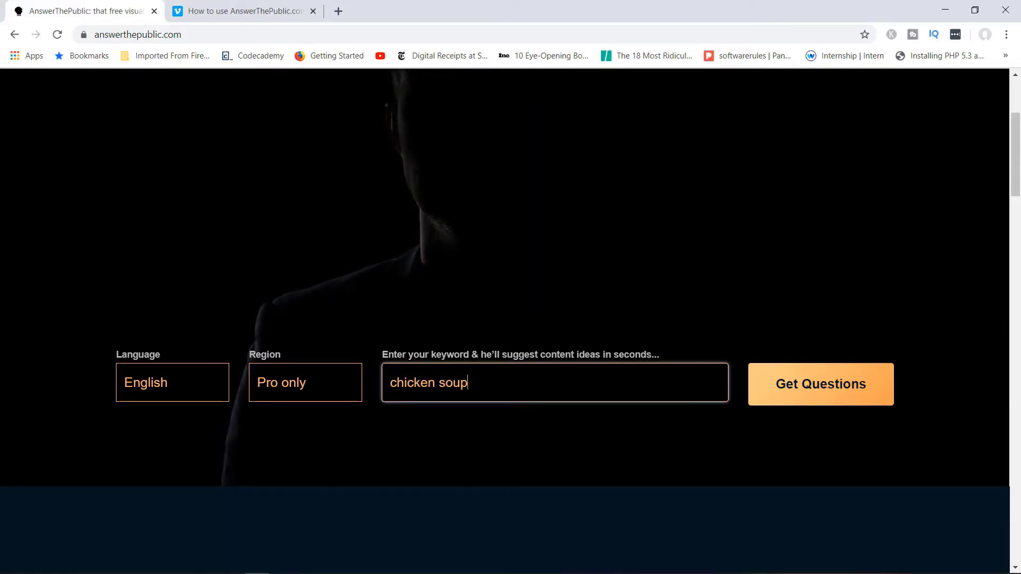
pyautogui.click(827, 392)
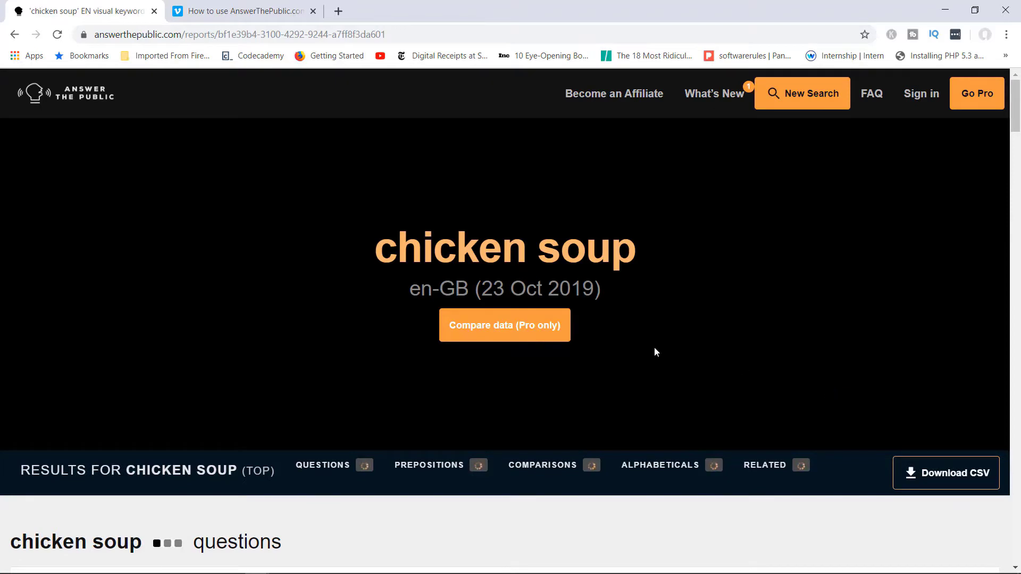
# Step: Scroll down until the 106-question wheel (why, how, can, will, where, which) is fully visible
pyautogui.scroll(-6, 654, 351)
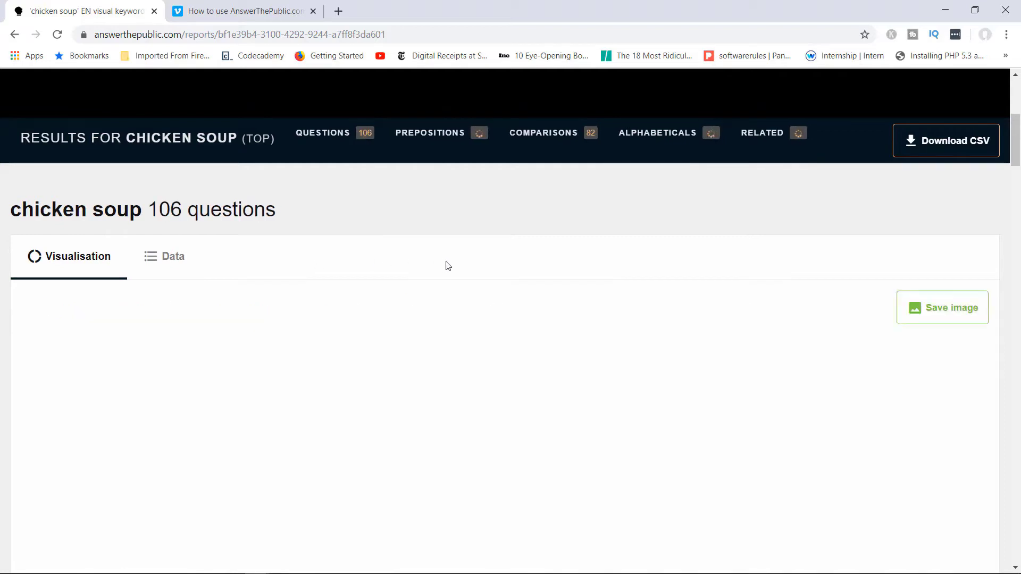
pyautogui.scroll(-2, 739, 298)
pyautogui.scroll(-2, 742, 297)
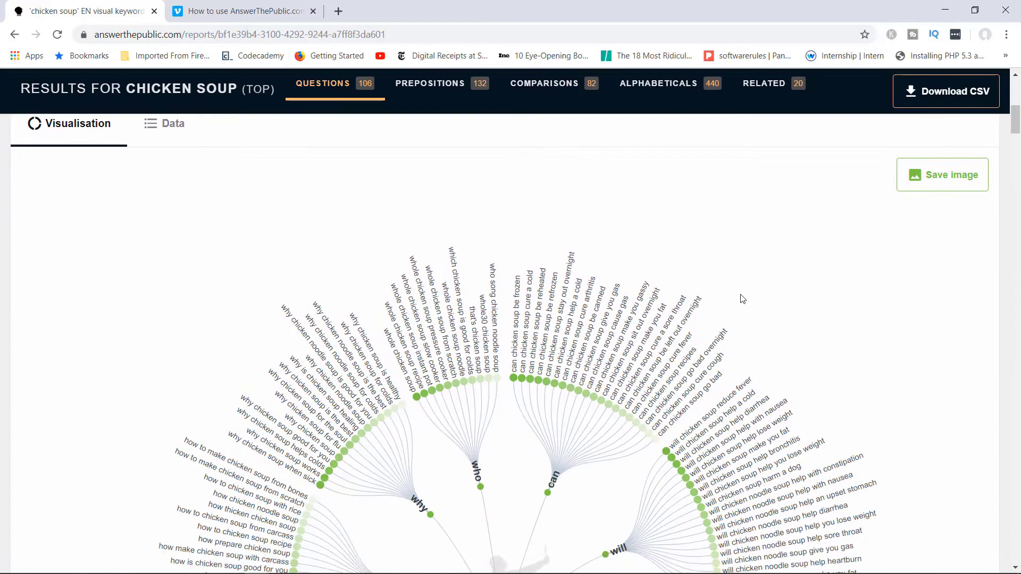
pyautogui.scroll(3, 457, 275)
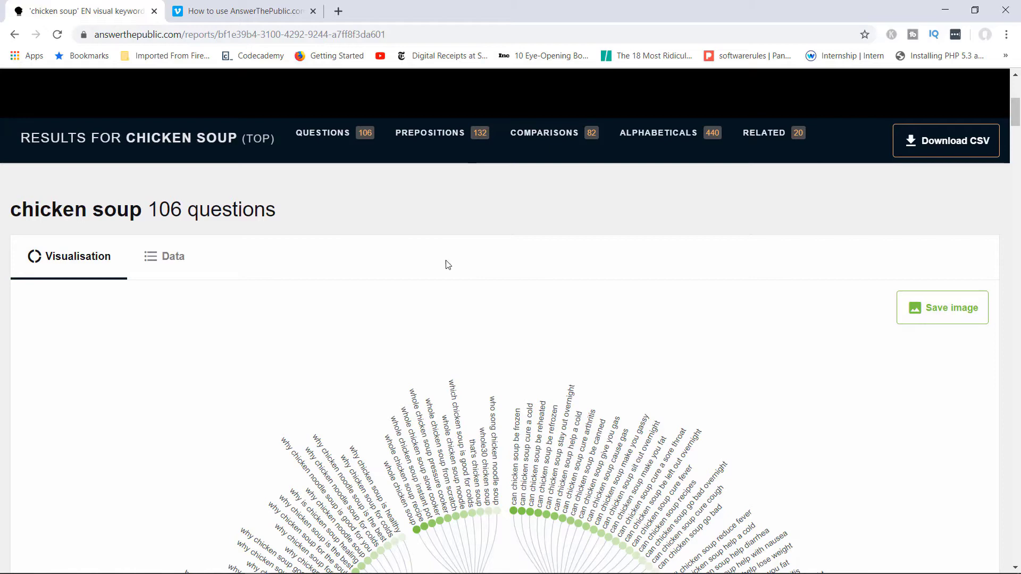
pyautogui.scroll(-4, 540, 288)
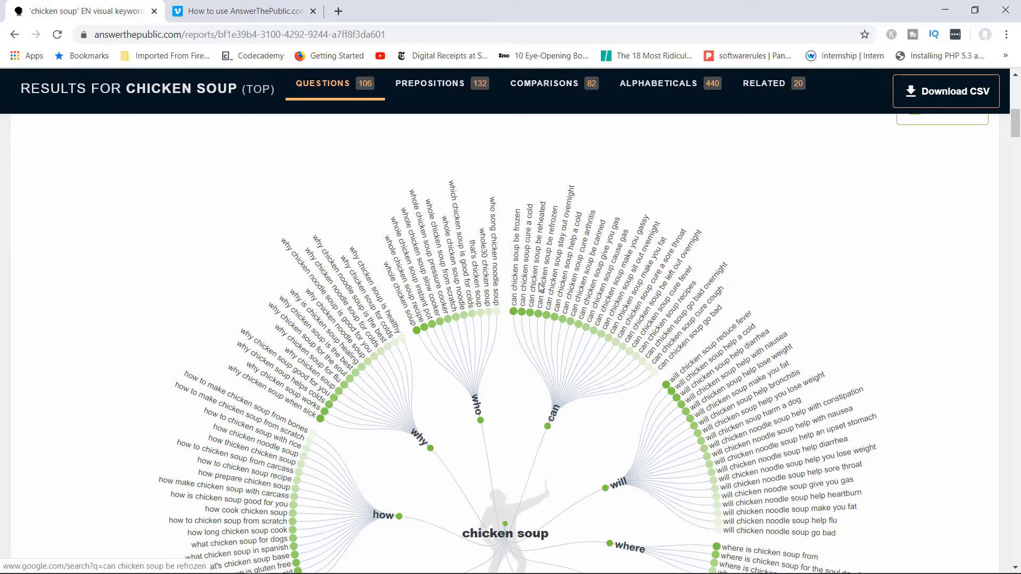
pyautogui.scroll(5, 541, 287)
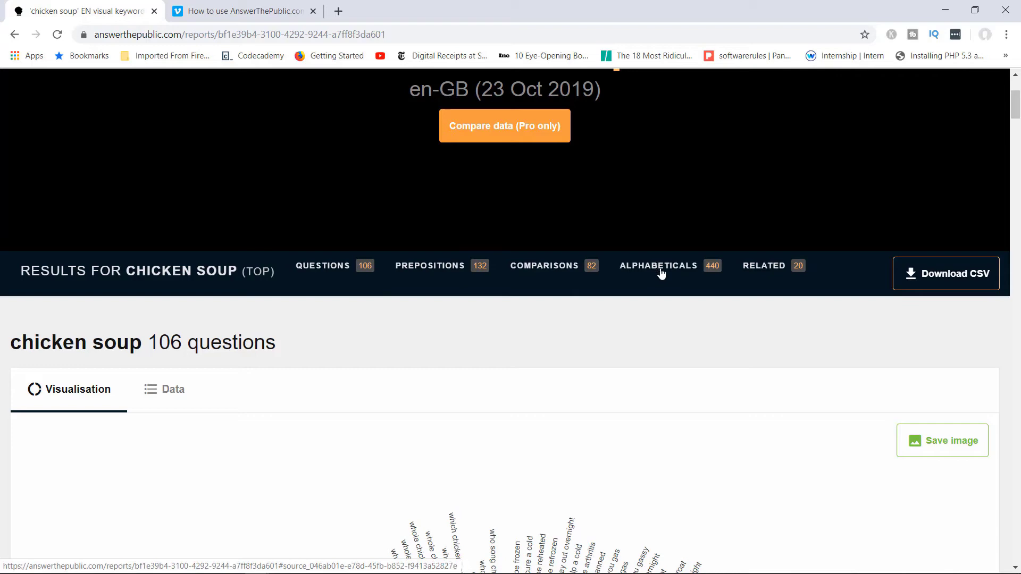
pyautogui.scroll(-3, 661, 277)
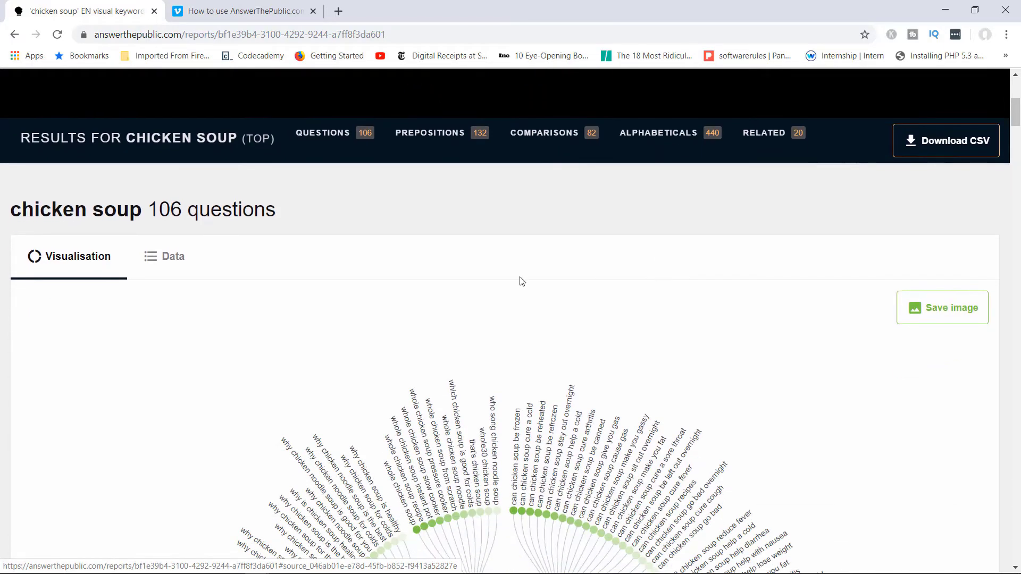
pyautogui.scroll(-3, 553, 322)
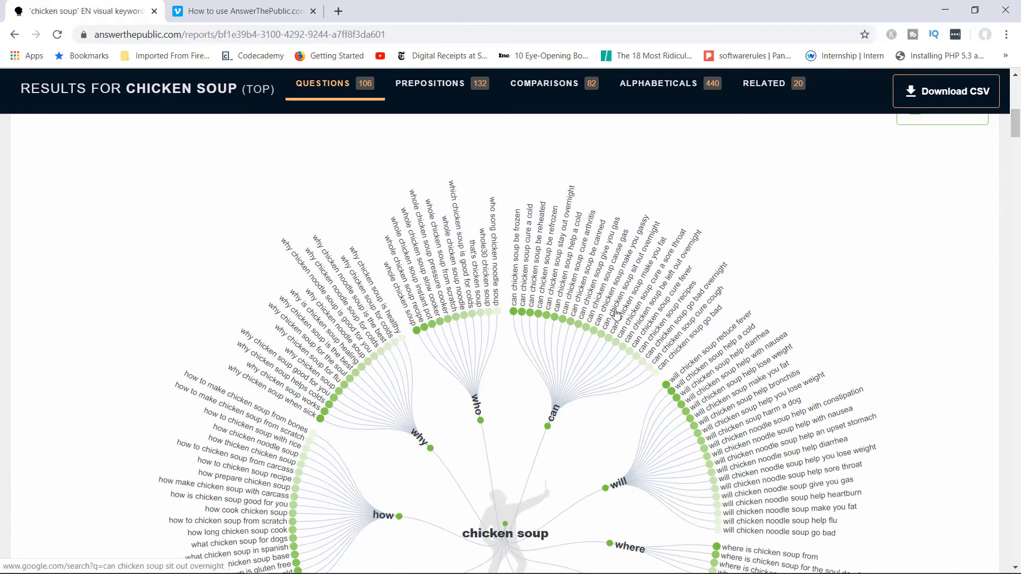
pyautogui.scroll(3, 611, 337)
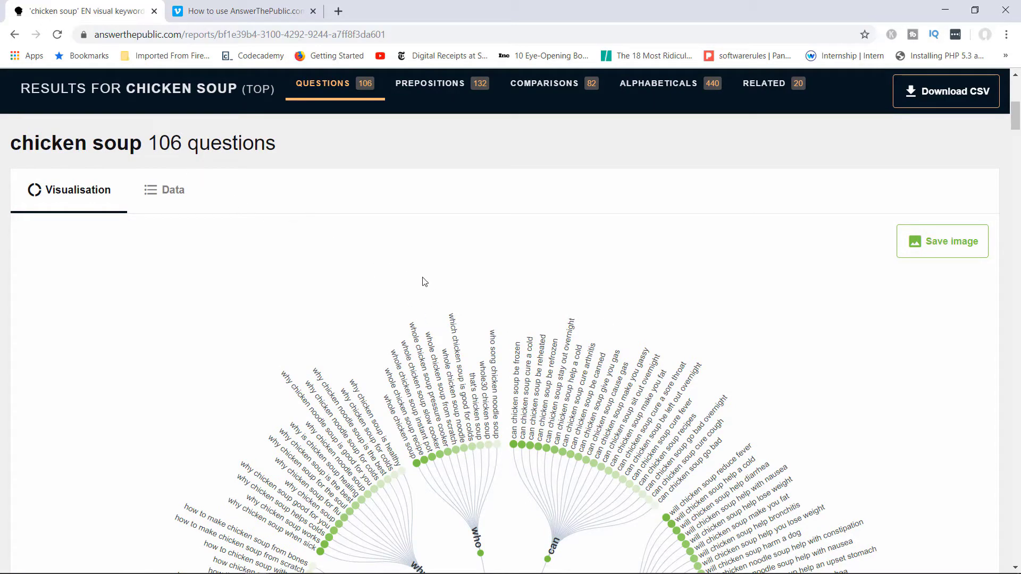
pyautogui.scroll(-3, 475, 329)
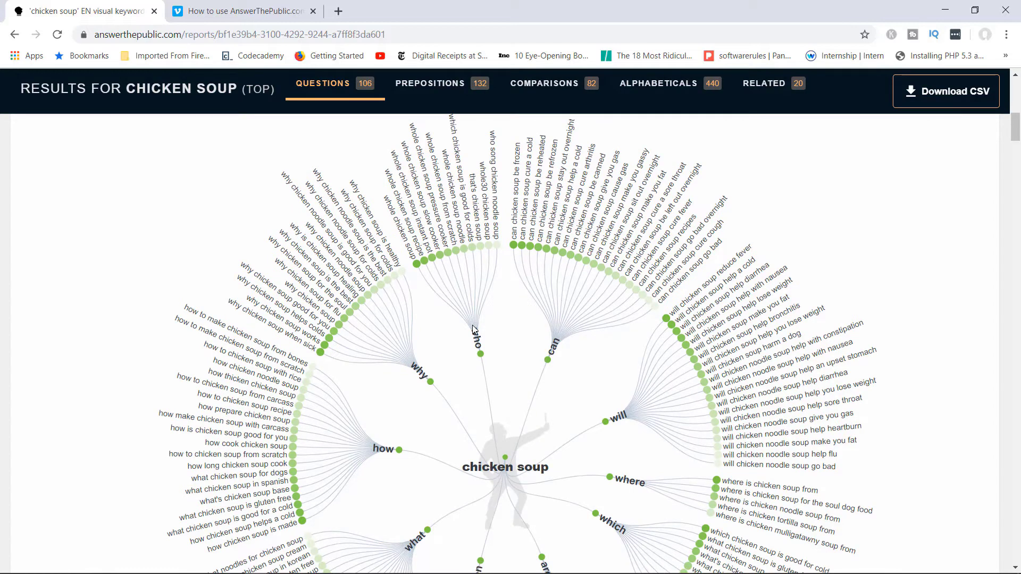
# Step: Scroll across every branch of the questions wheel and on to the 132 prepositions section
pyautogui.scroll(-1, 475, 329)
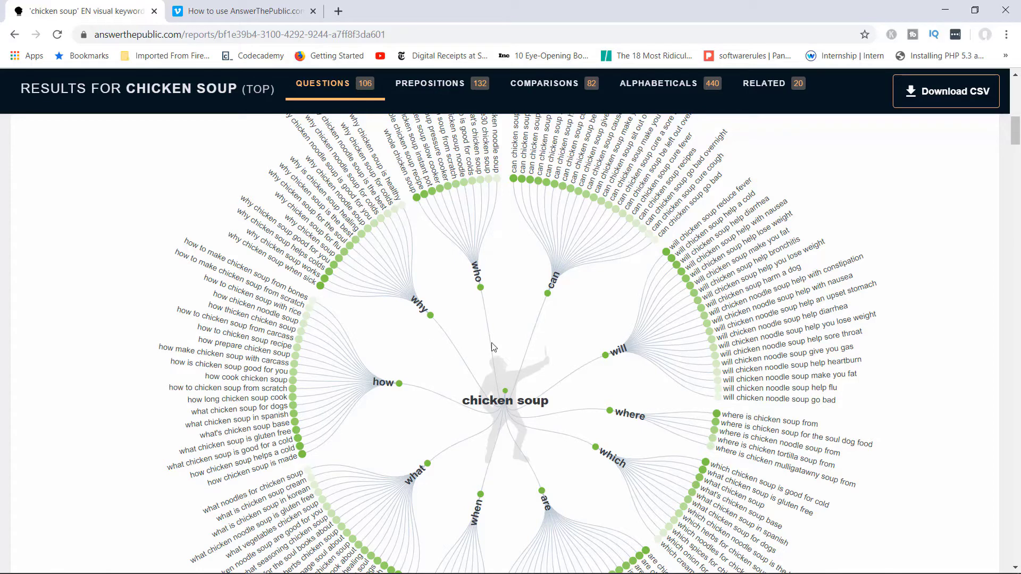
pyautogui.scroll(-3, 565, 334)
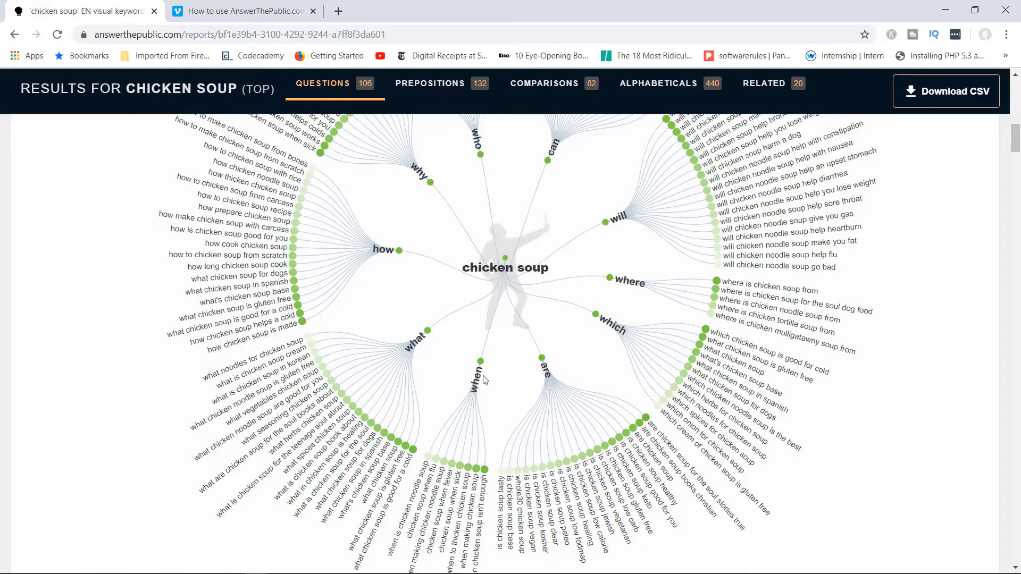
pyautogui.scroll(4, 484, 380)
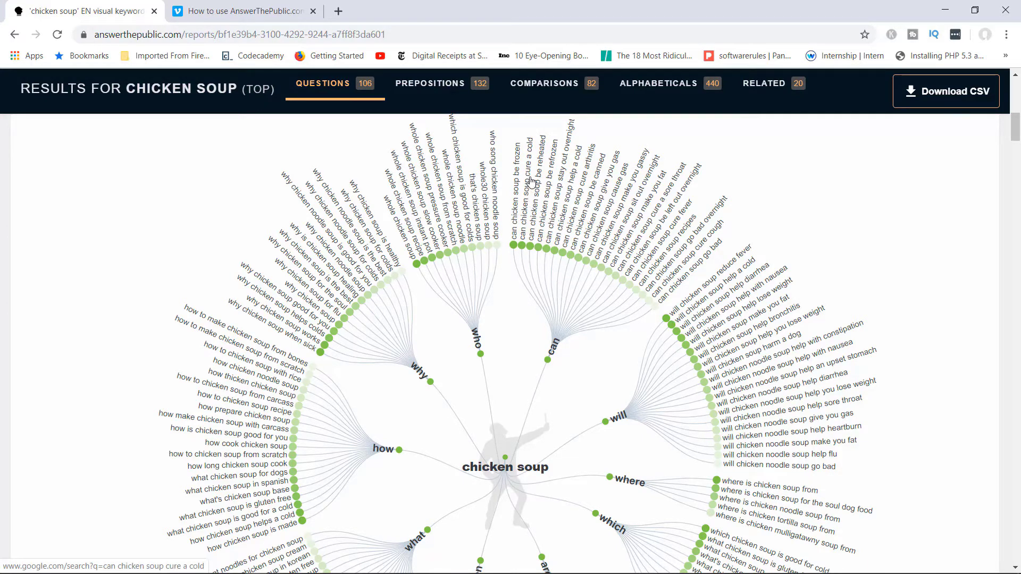
pyautogui.scroll(-1, 592, 342)
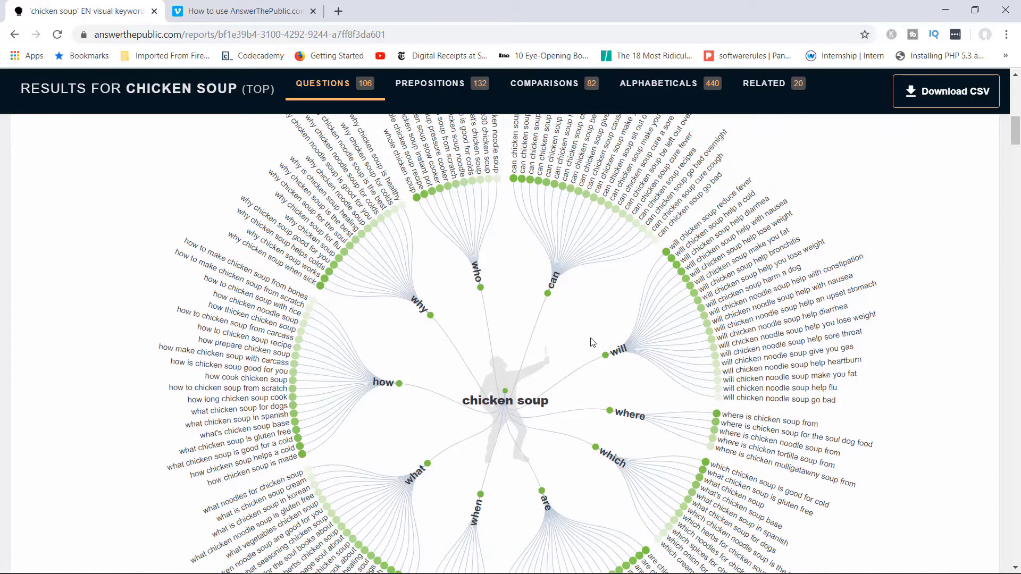
pyautogui.scroll(-1, 592, 342)
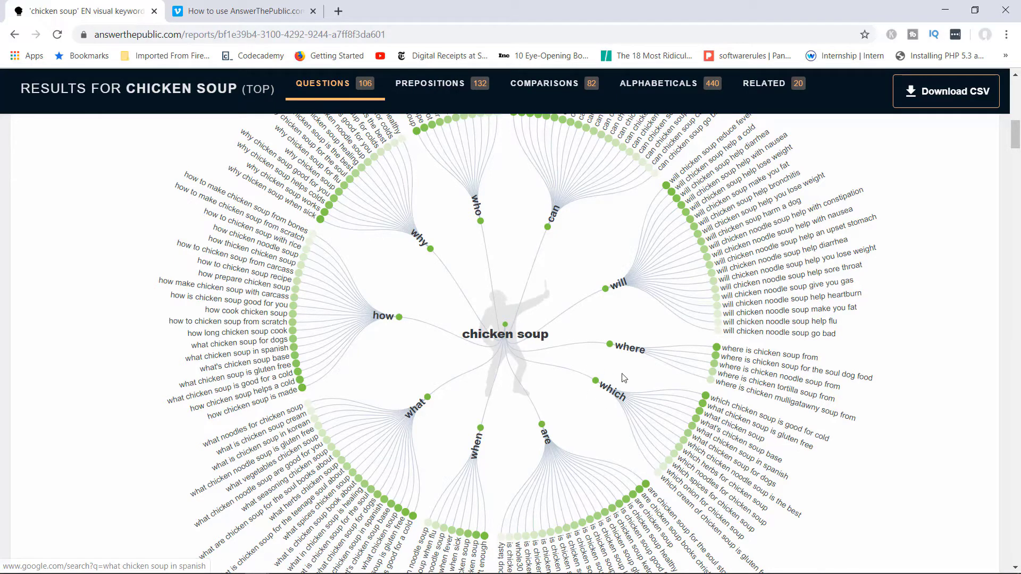
pyautogui.scroll(-1, 611, 393)
pyautogui.scroll(2, 452, 267)
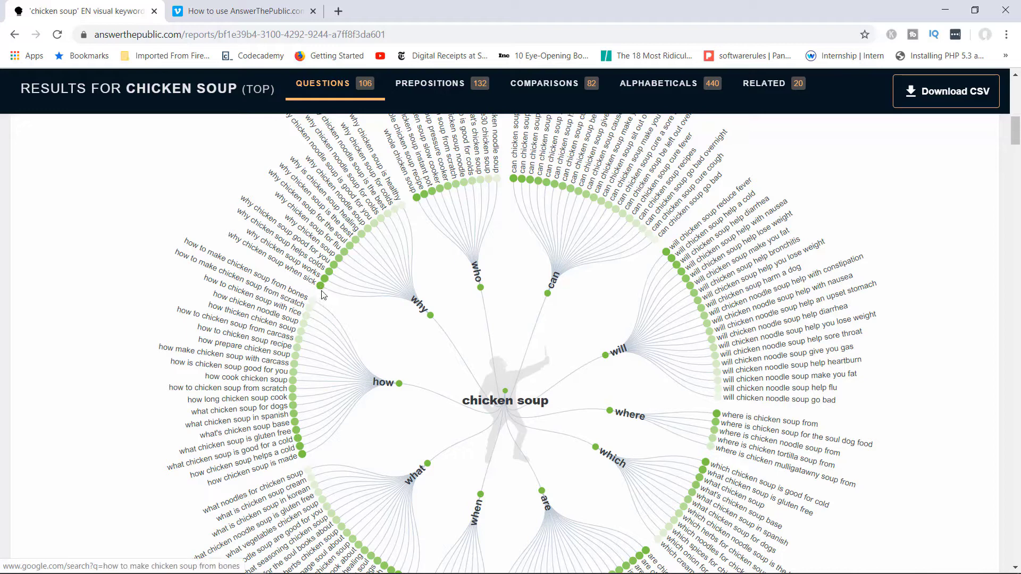
pyautogui.scroll(1, 400, 232)
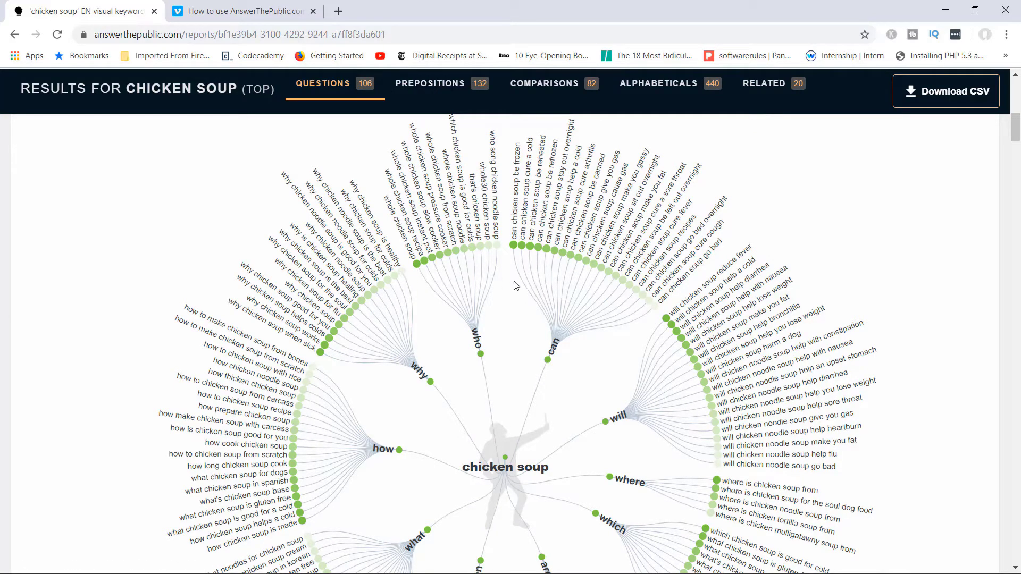
pyautogui.scroll(3, 513, 285)
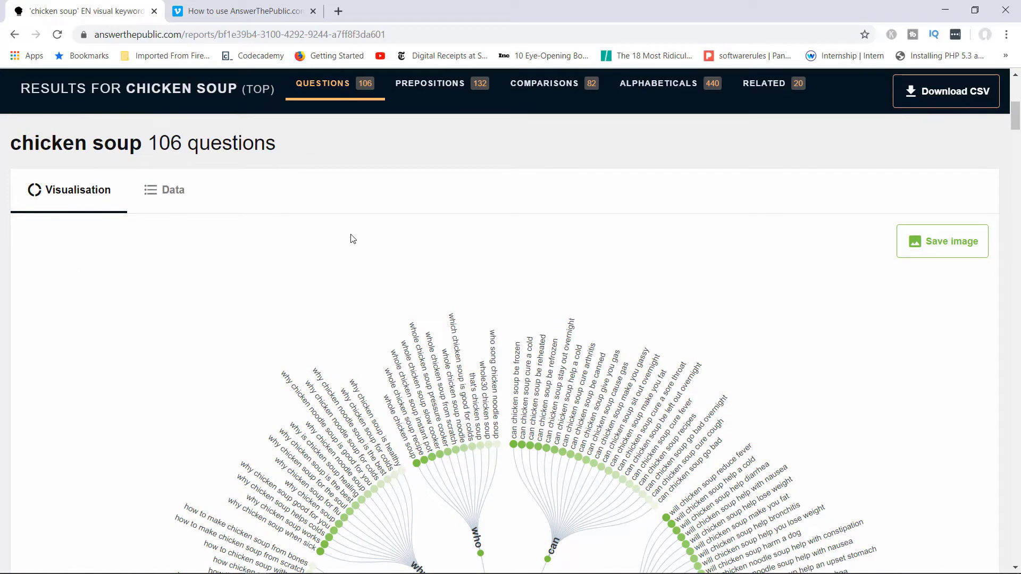
pyautogui.scroll(-10, 557, 260)
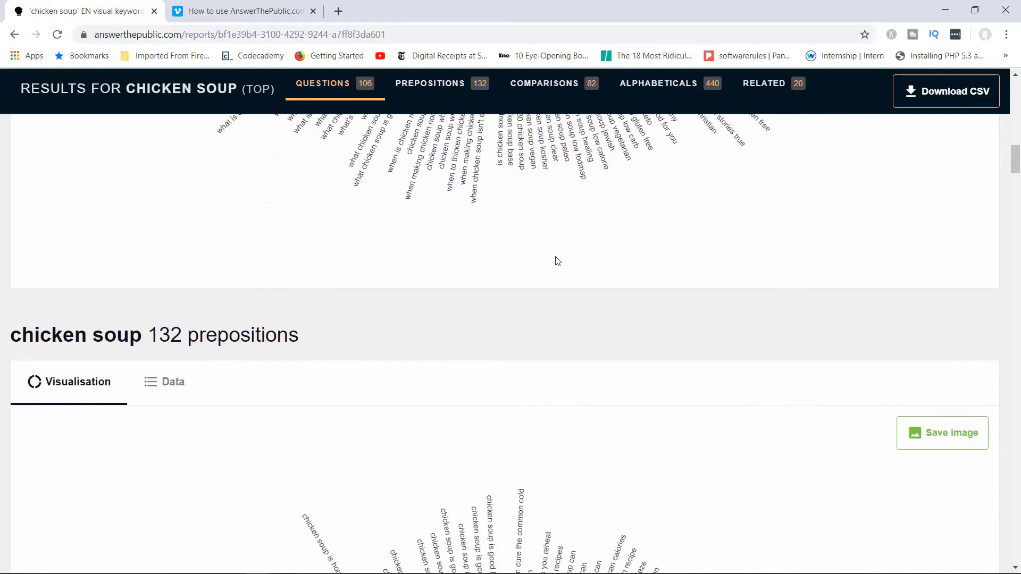
# Step: Review the prepositions branches (is, can, without, near, with, to, for), then reach the 82 comparisons heading
pyautogui.scroll(-2, 555, 261)
pyautogui.scroll(1, 269, 186)
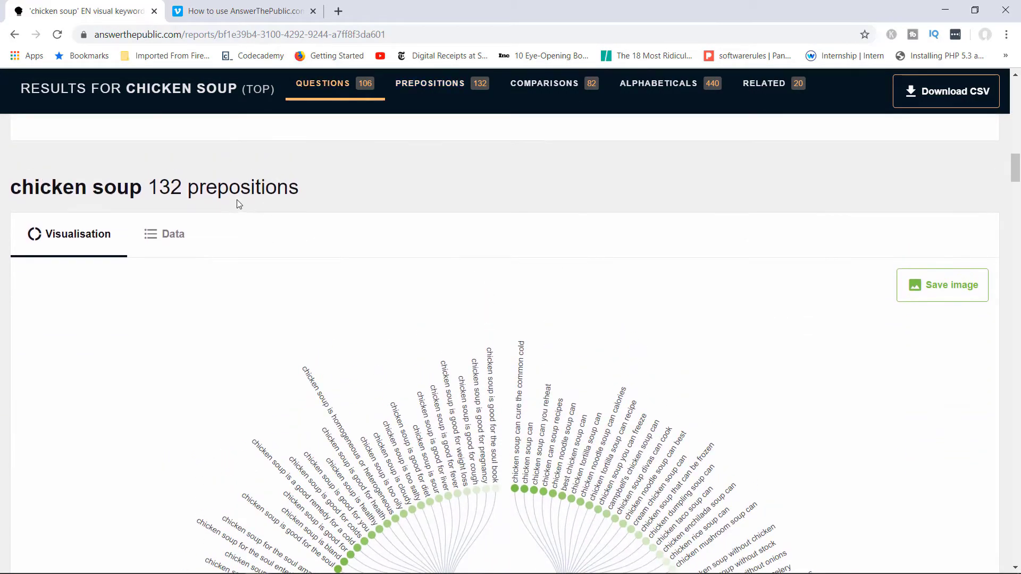
pyautogui.scroll(-5, 491, 254)
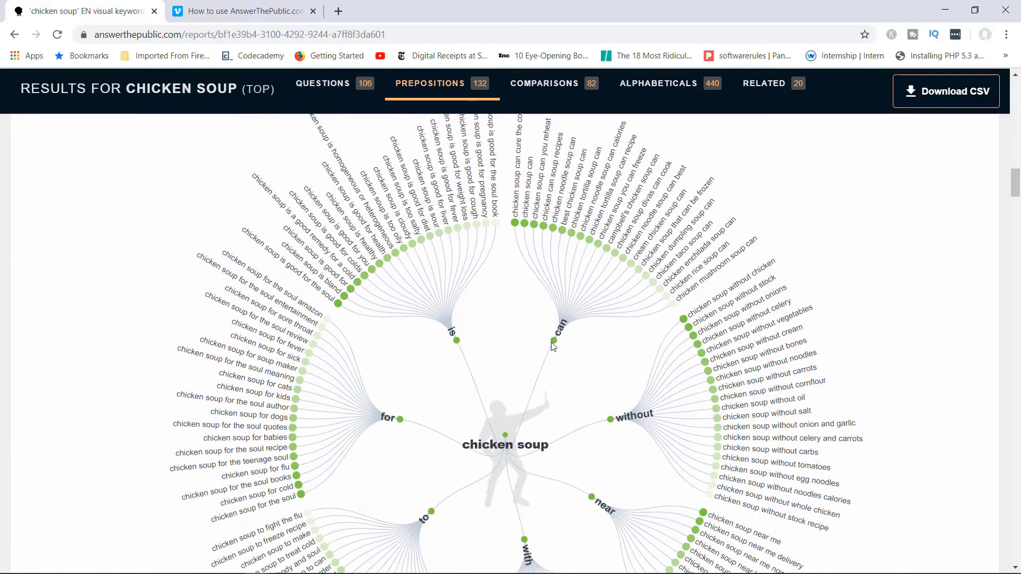
pyautogui.scroll(-1, 572, 383)
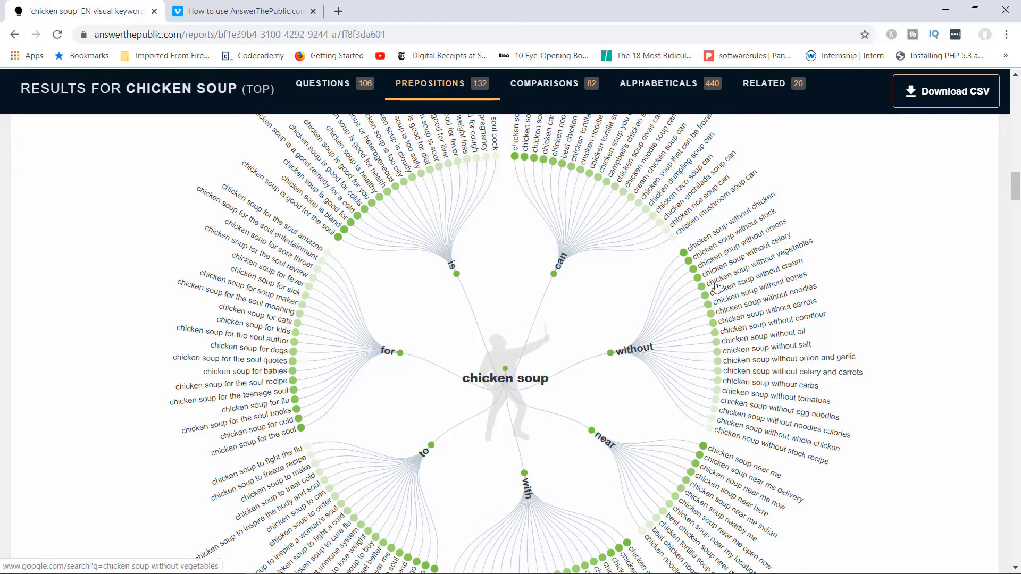
pyautogui.scroll(-1, 350, 463)
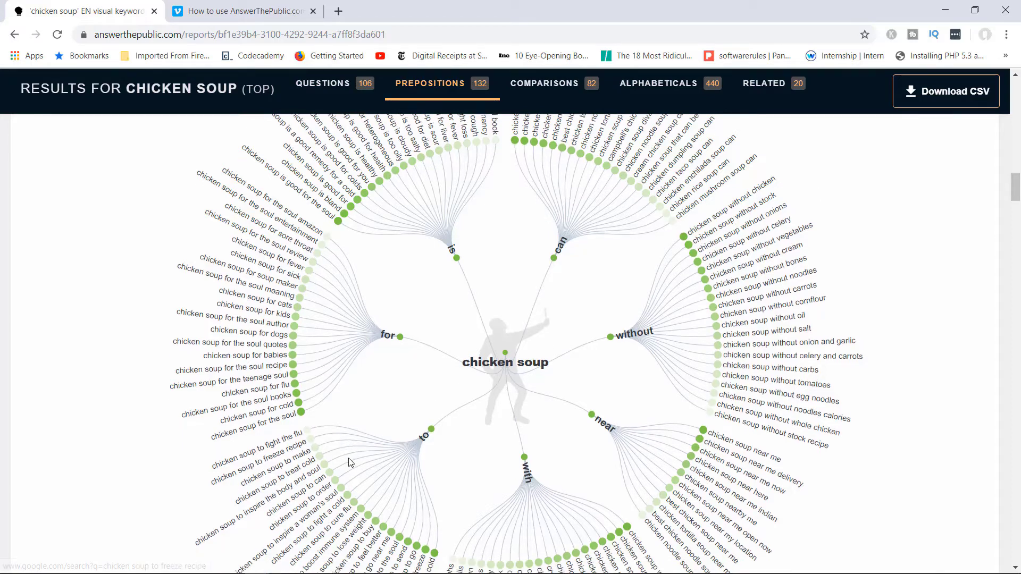
pyautogui.scroll(-2, 350, 462)
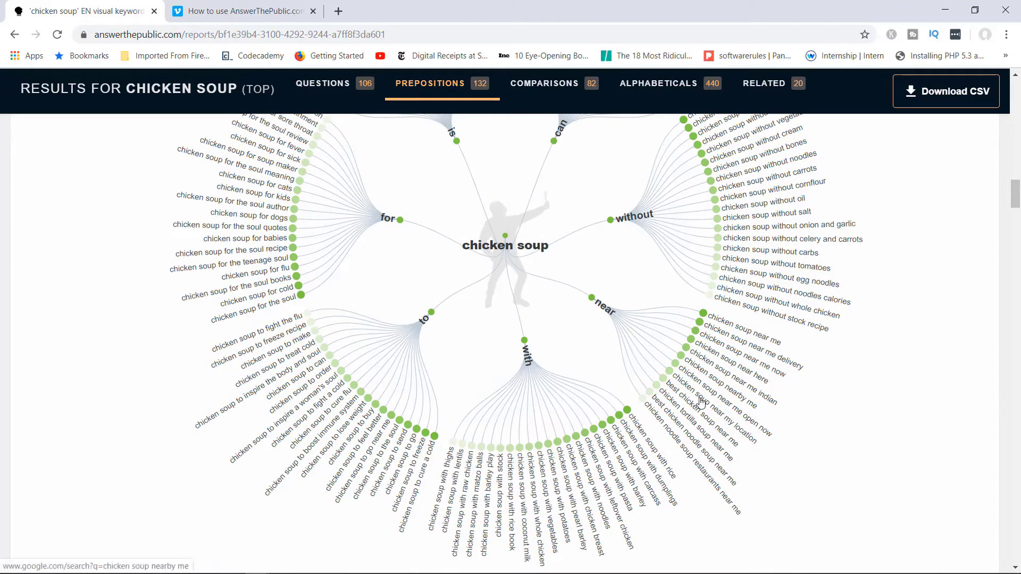
pyautogui.scroll(5, 701, 403)
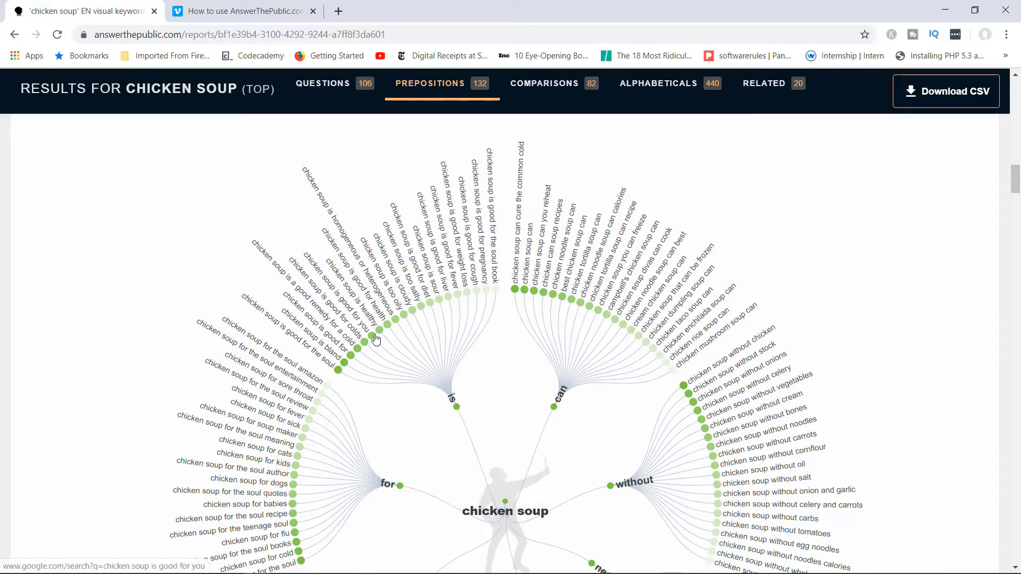
pyautogui.scroll(-10, 376, 330)
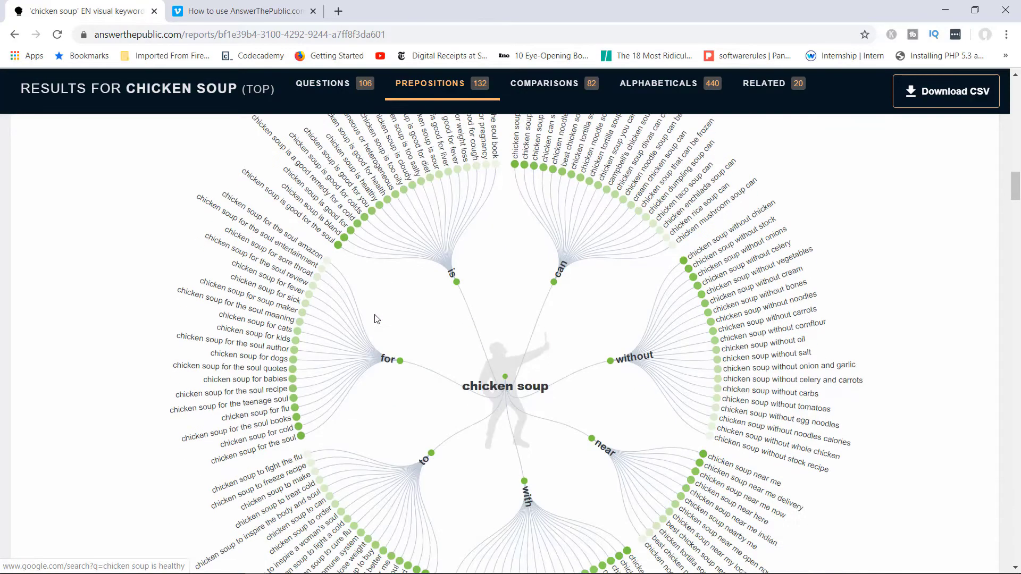
# Step: Scroll over the vs, like, versus, or and and comparison branches, then down to the 440 alphabeticals
pyautogui.scroll(-6, 375, 319)
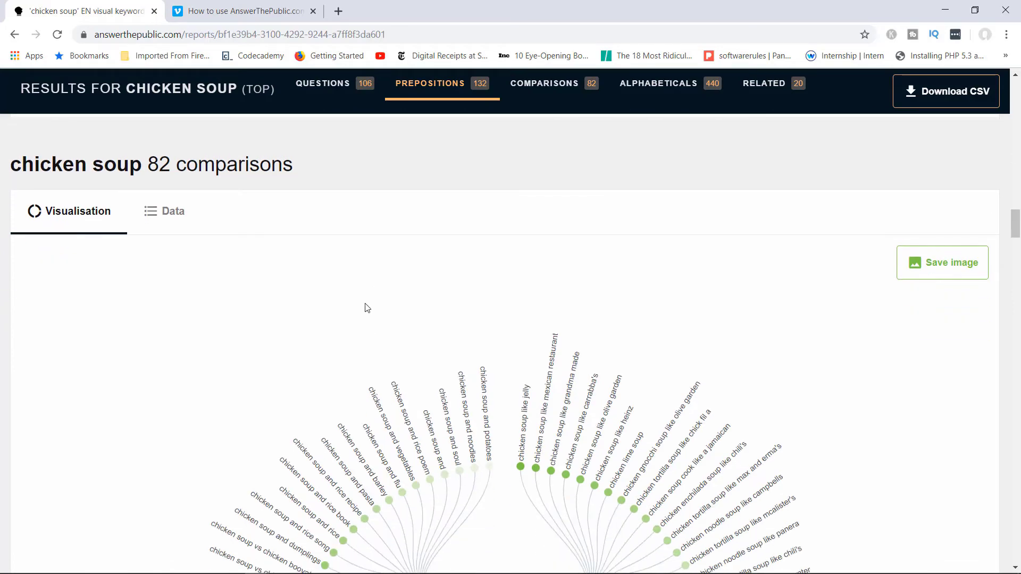
pyautogui.scroll(-2, 366, 307)
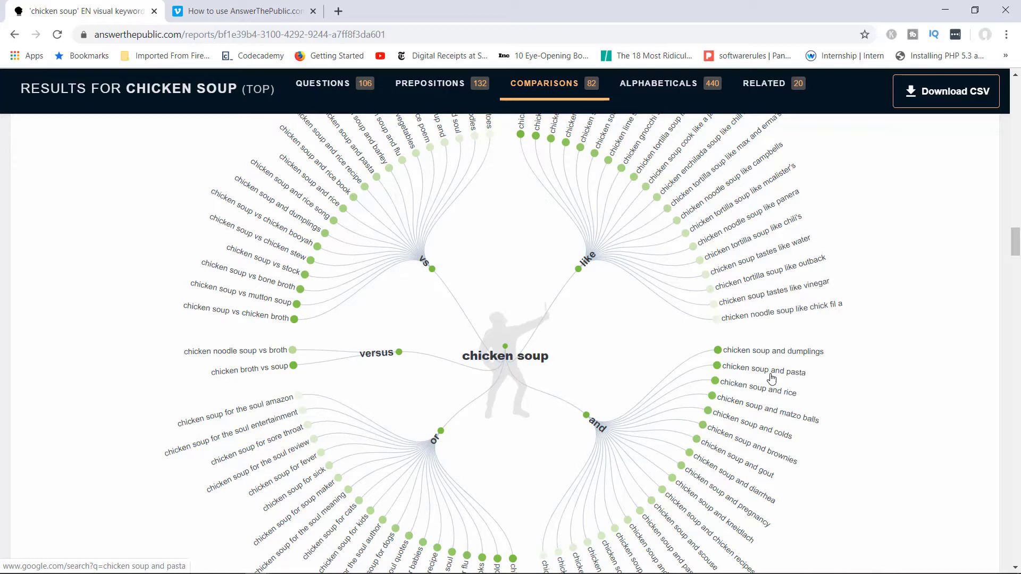
pyautogui.scroll(1, 741, 313)
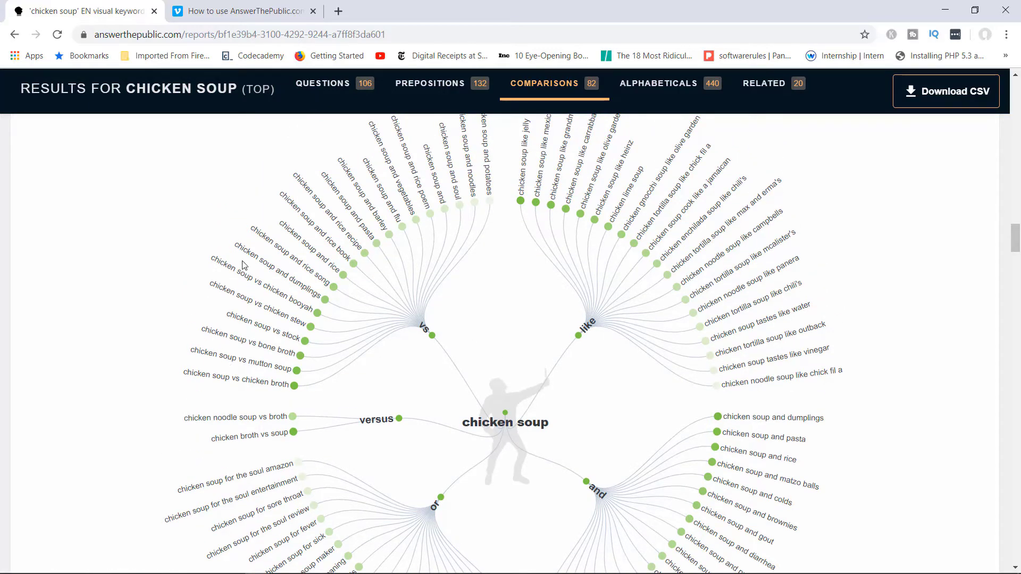
pyautogui.scroll(-3, 365, 315)
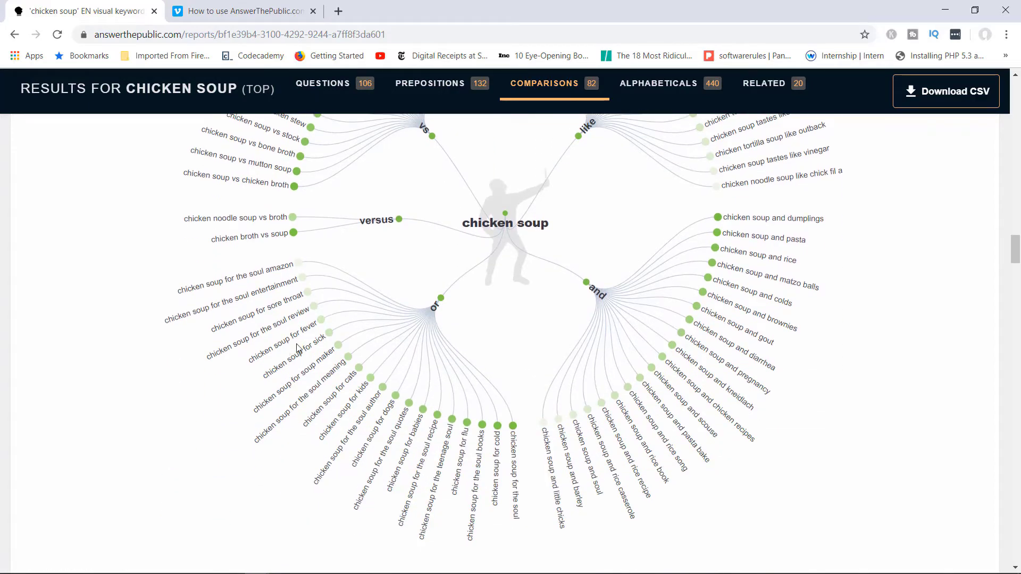
pyautogui.scroll(2, 298, 348)
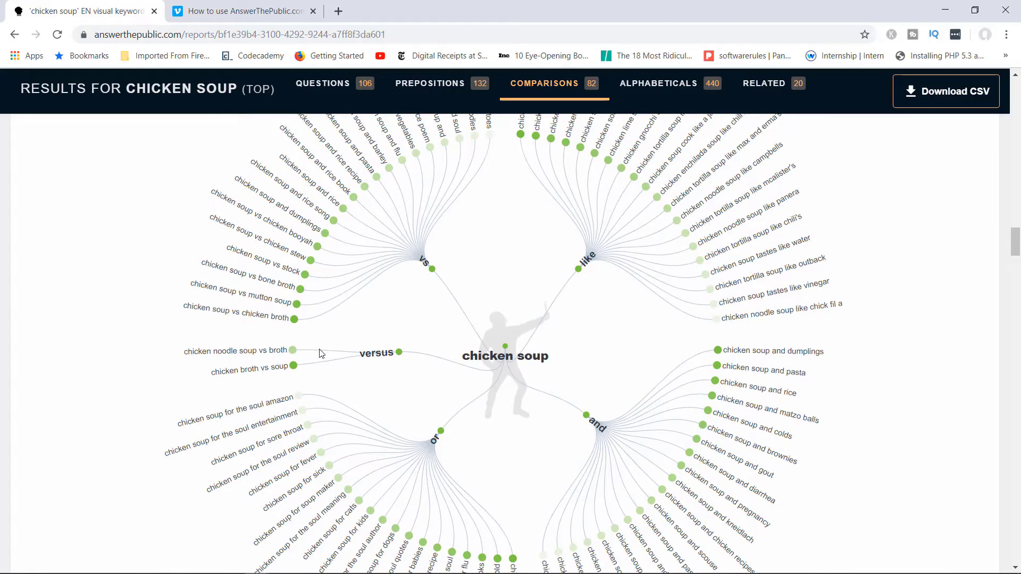
pyautogui.scroll(-7, 322, 354)
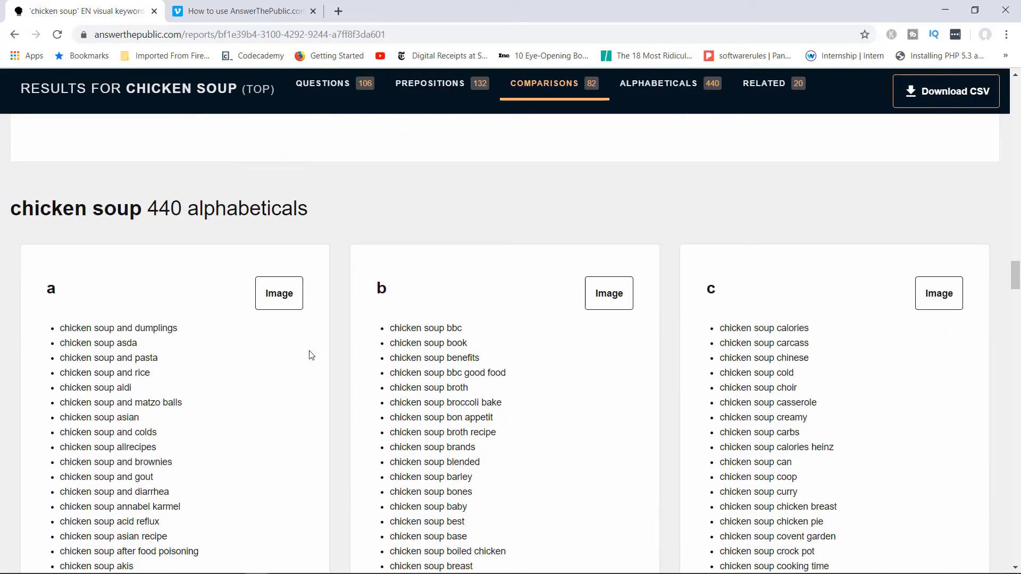
# Step: Scroll down through the a–z alphabetical suggestion boxes to the 20 related section
pyautogui.scroll(-1, 311, 356)
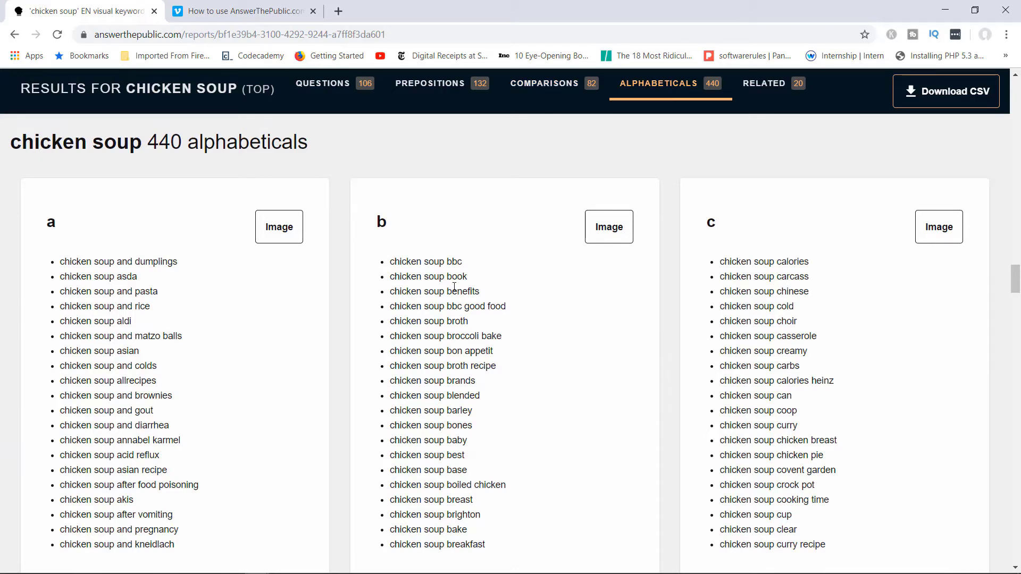
pyautogui.scroll(-20, 485, 293)
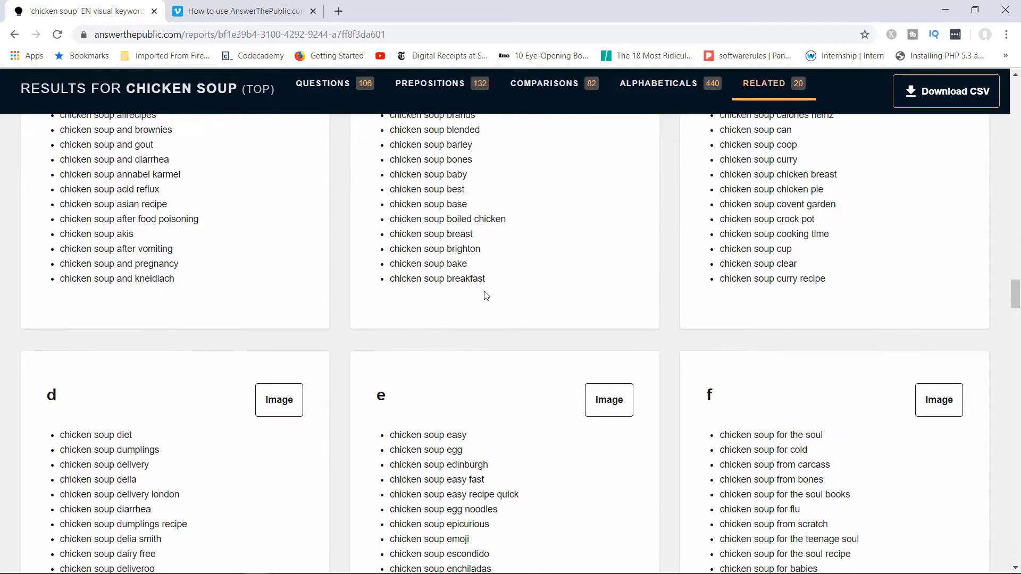
pyautogui.scroll(-20, 485, 296)
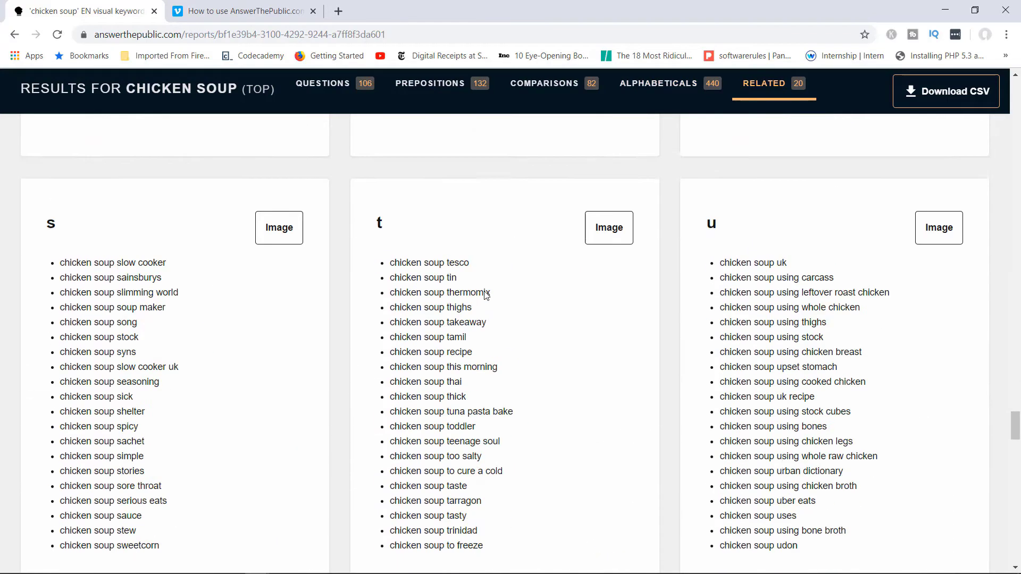
pyautogui.scroll(-4, 485, 296)
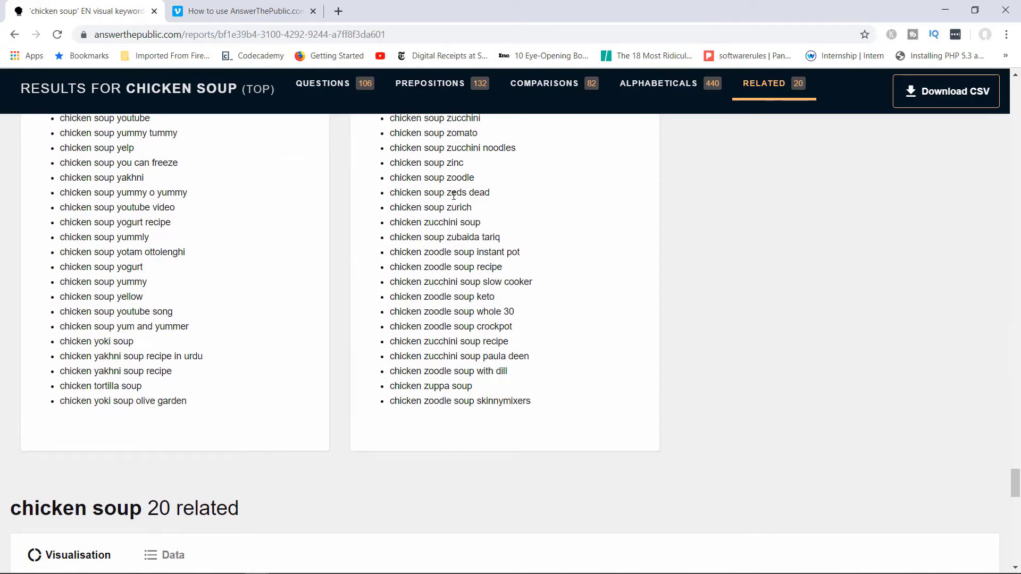
# Step: Scroll through the 20 related keywords wheel, then back up to the p, q and r columns
pyautogui.scroll(-5, 454, 194)
pyautogui.scroll(-1, 325, 318)
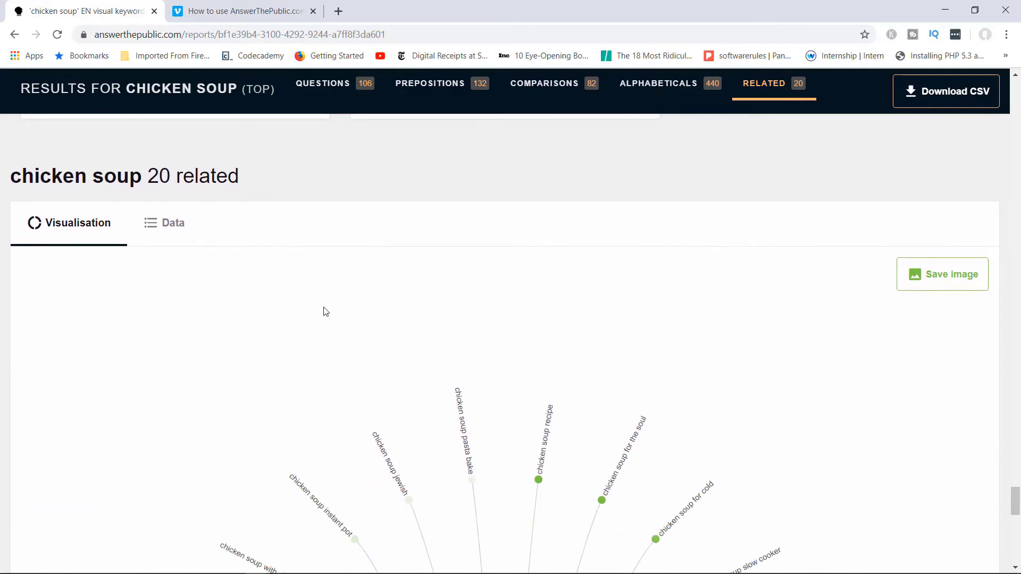
pyautogui.scroll(-3, 348, 296)
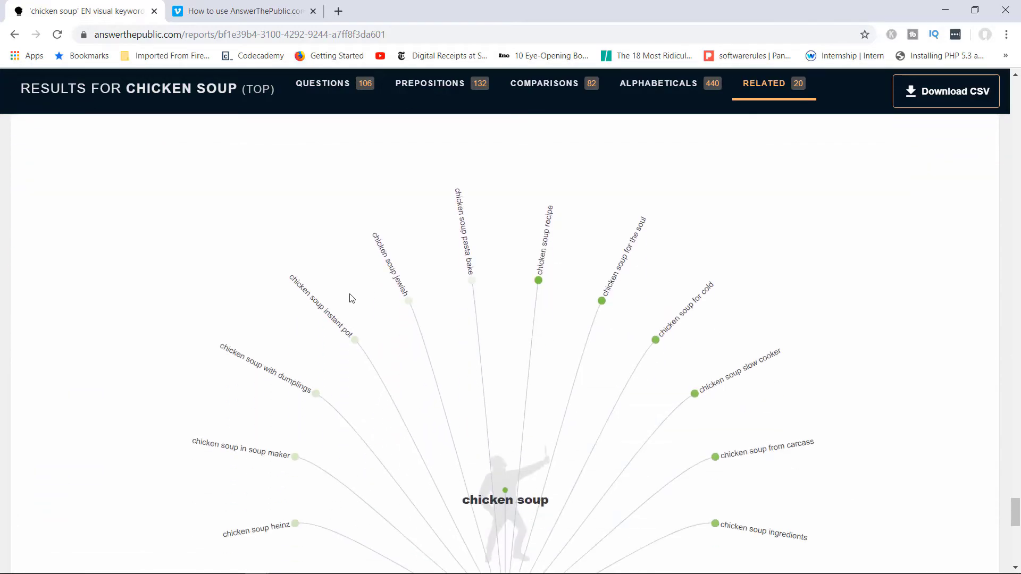
pyautogui.scroll(-3, 415, 310)
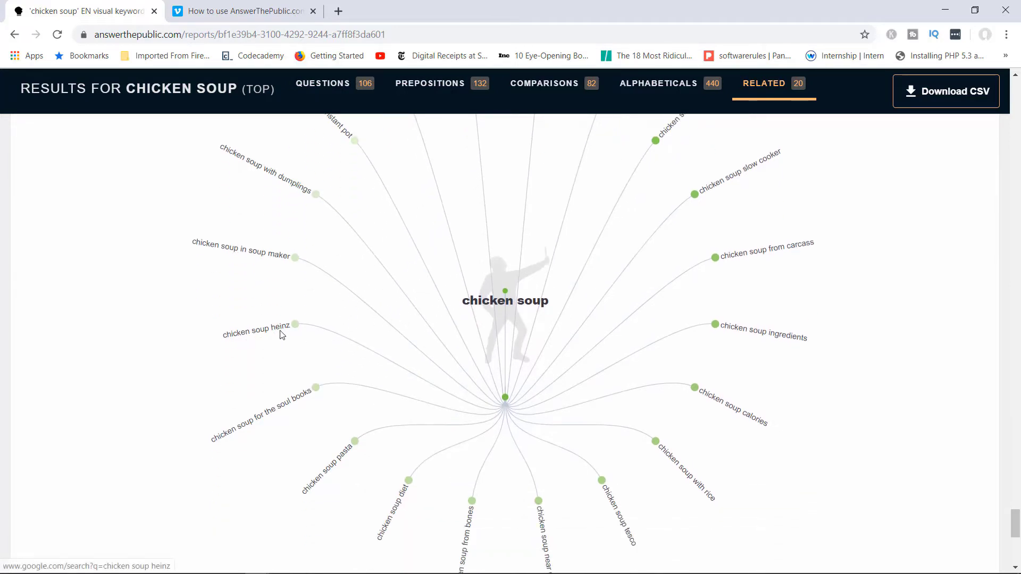
pyautogui.scroll(-1, 341, 349)
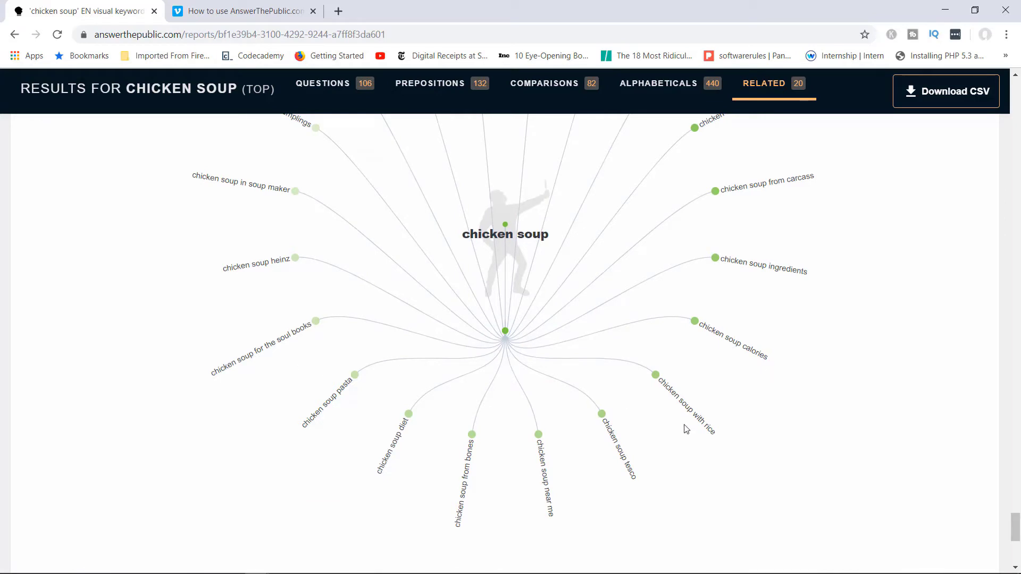
pyautogui.scroll(-2, 661, 419)
pyautogui.scroll(4, 661, 419)
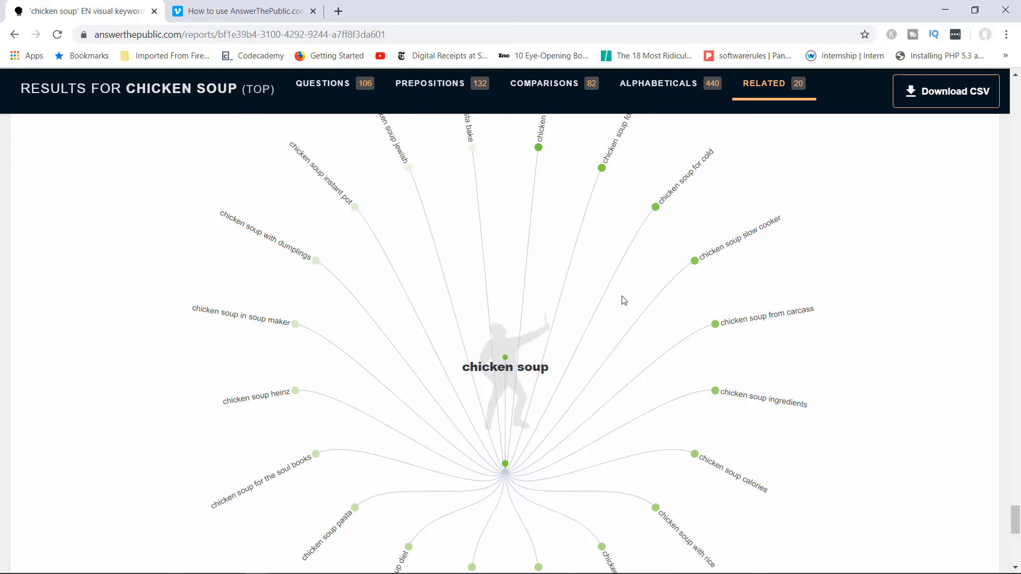
pyautogui.scroll(20, 624, 300)
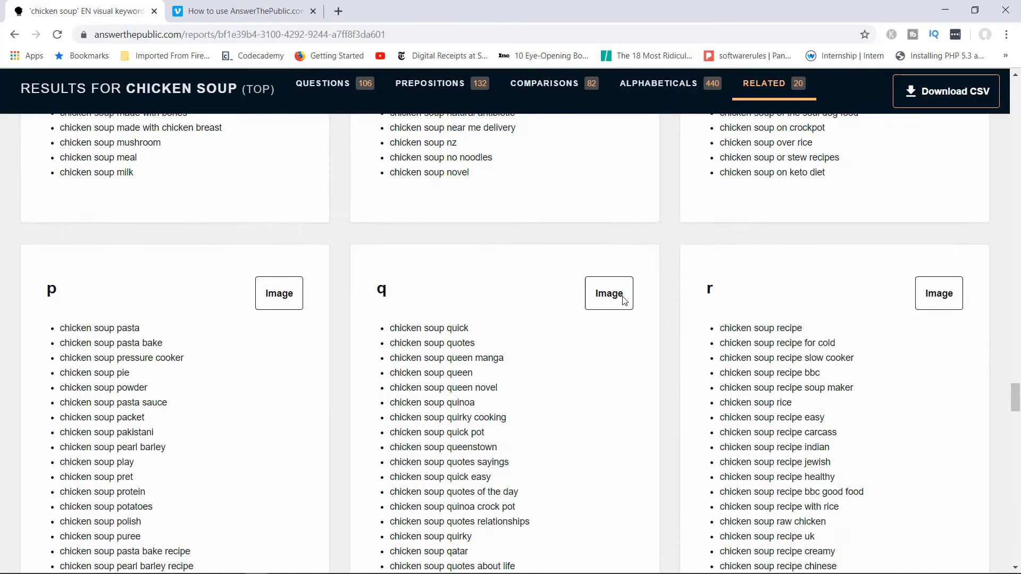
# Step: Export the chicken soup prepositions wheel with Download Image so the PNG opens
pyautogui.scroll(20, 624, 300)
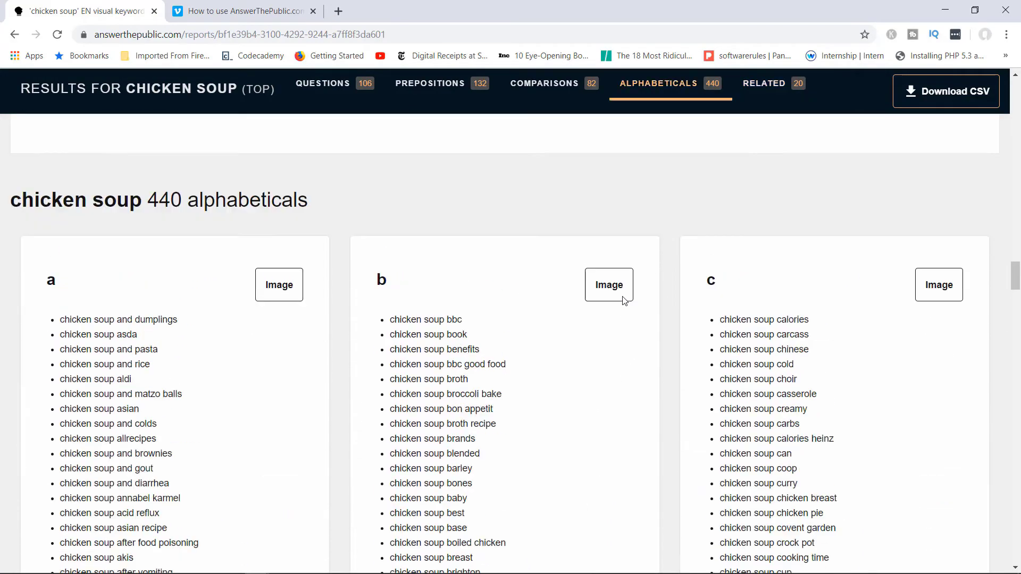
pyautogui.scroll(15, 624, 300)
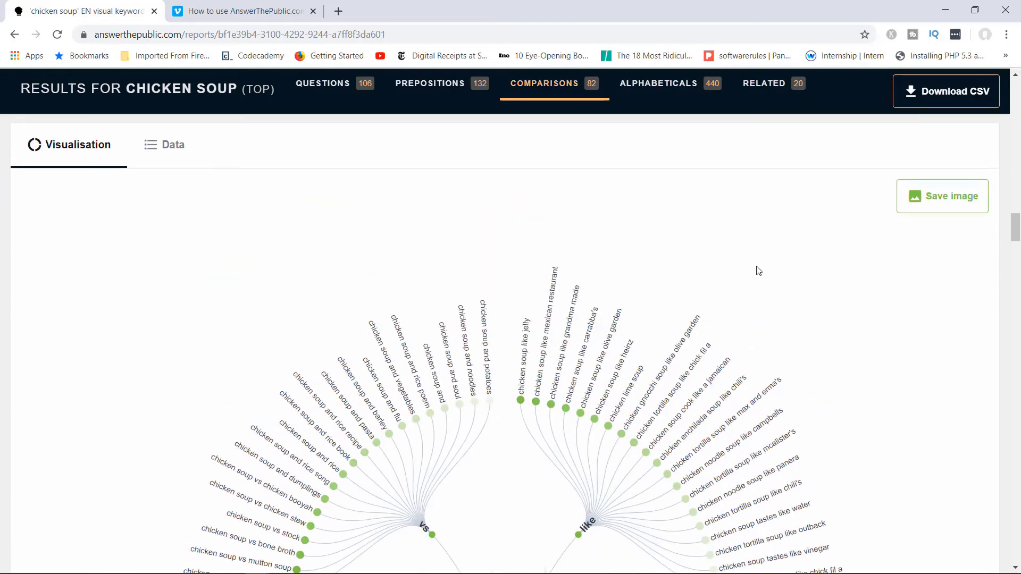
pyautogui.scroll(20, 758, 271)
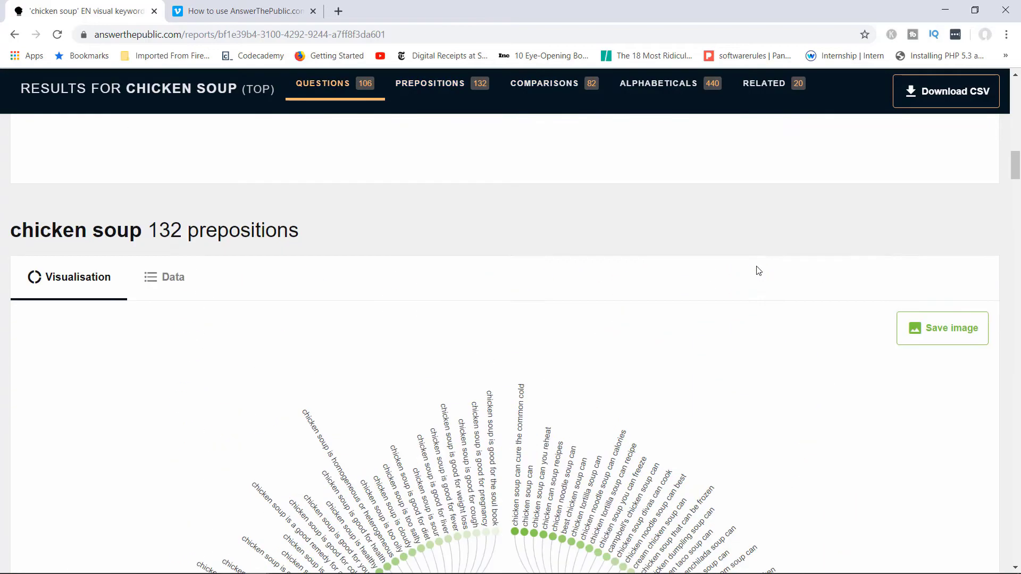
pyautogui.scroll(3, 758, 271)
pyautogui.scroll(-4, 529, 332)
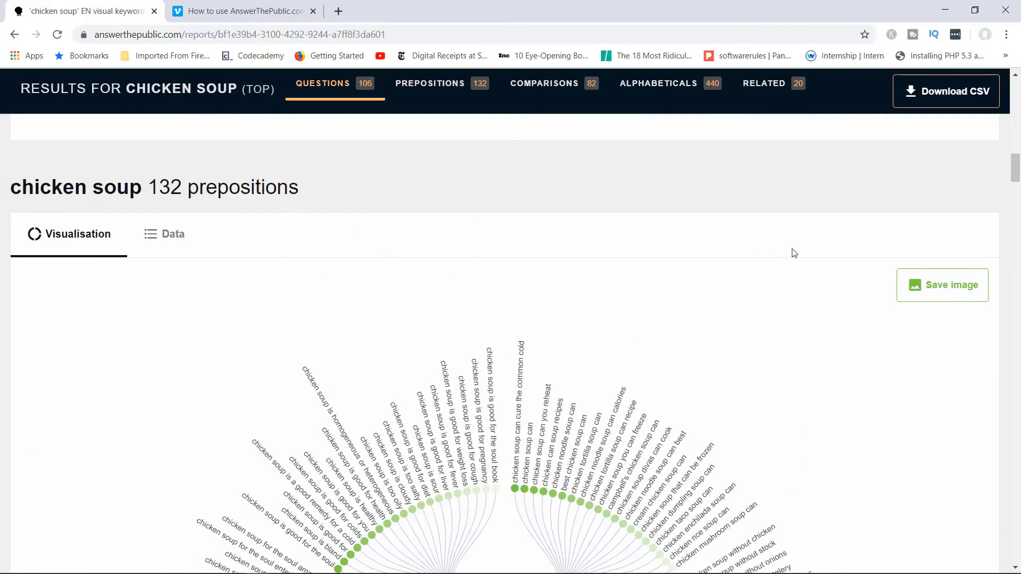
pyautogui.click(931, 291)
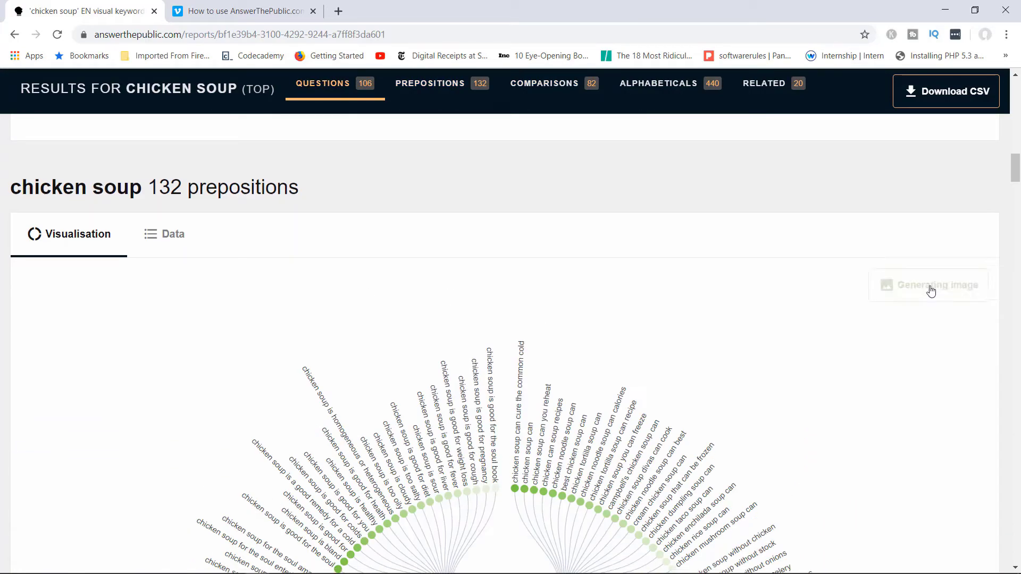
pyautogui.scroll(-3, 613, 335)
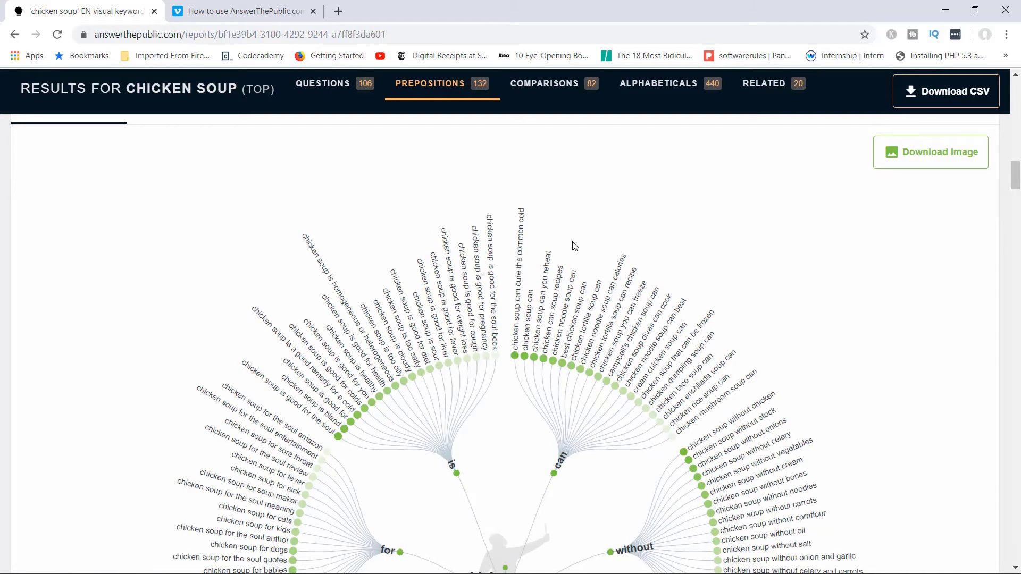
pyautogui.scroll(1, 850, 208)
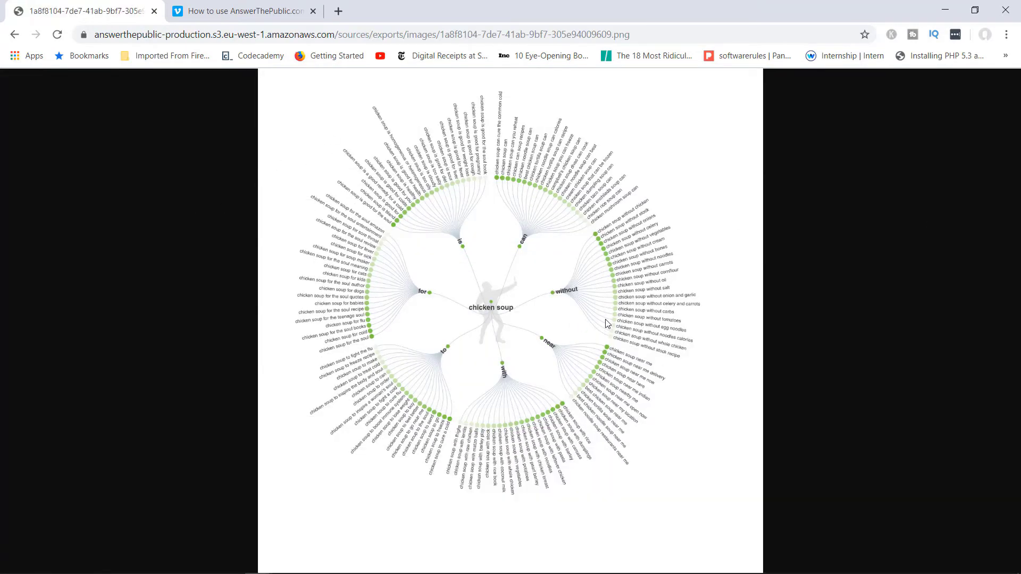
# Step: Bring up the save options for the exported prepositions wheel image
pyautogui.rightClick(501, 206)
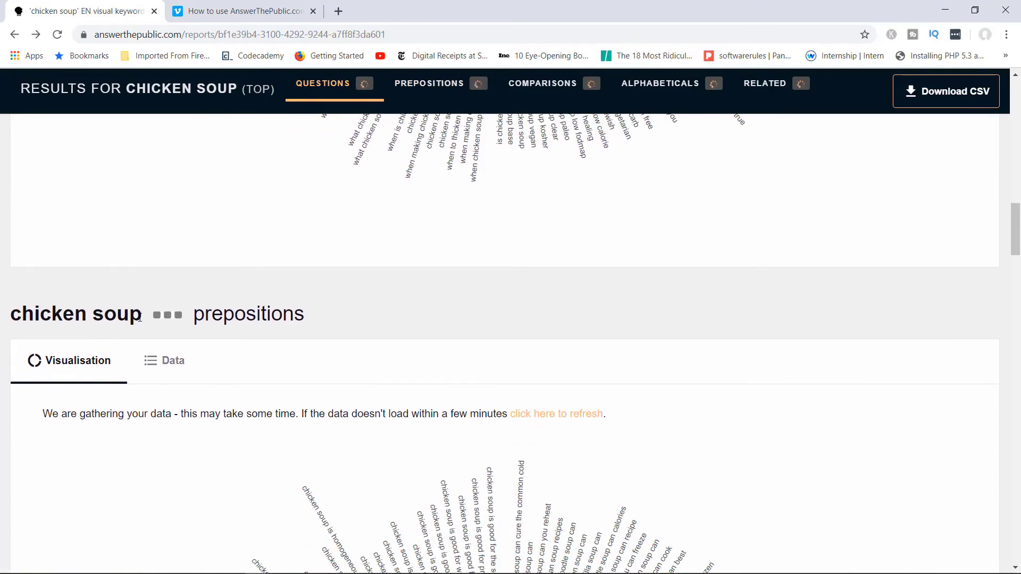
# Step: Switch the prepositions section to Data lists and reload the report
pyautogui.click(166, 362)
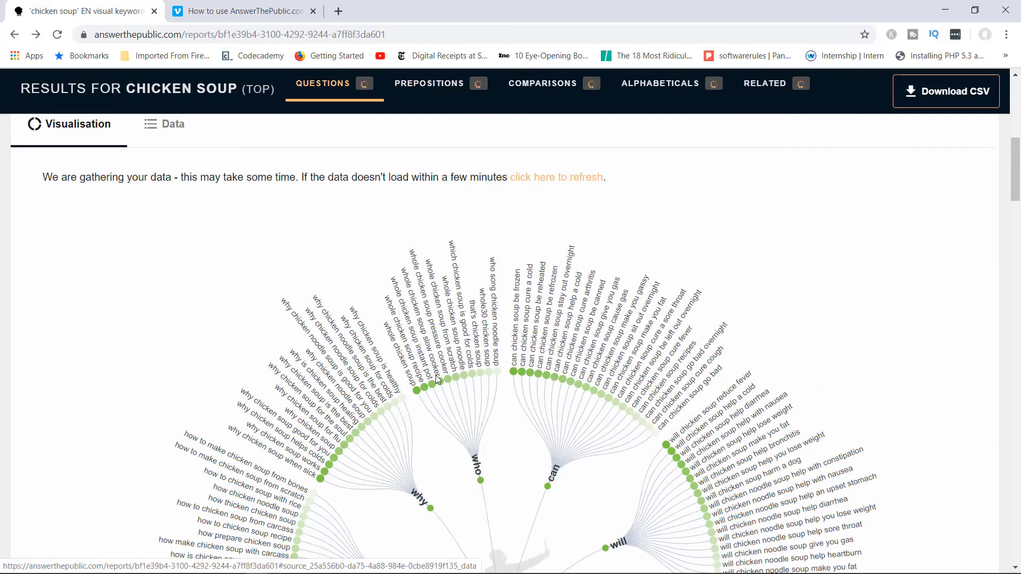
pyautogui.scroll(1, 436, 378)
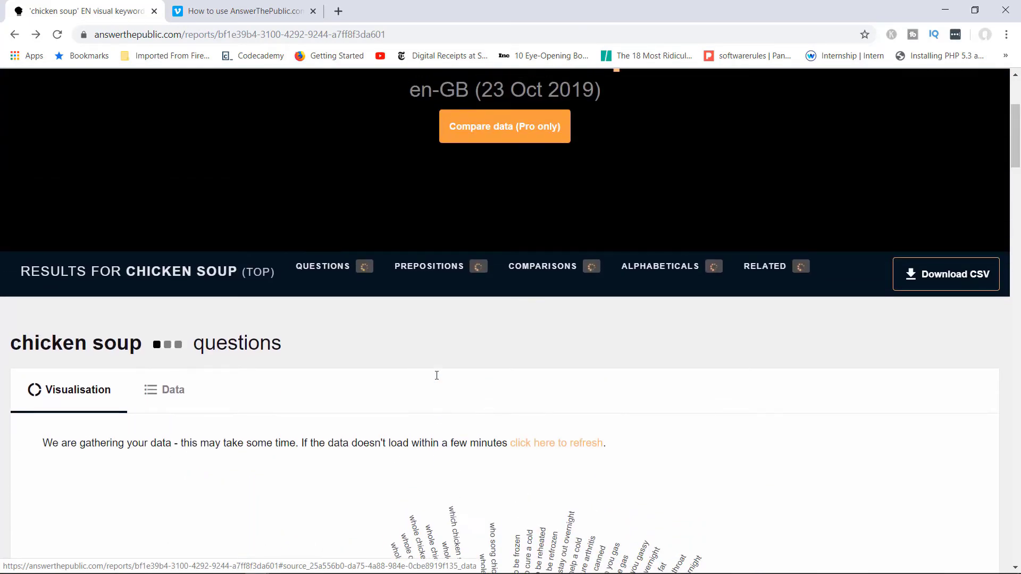
pyautogui.scroll(1, 58, 110)
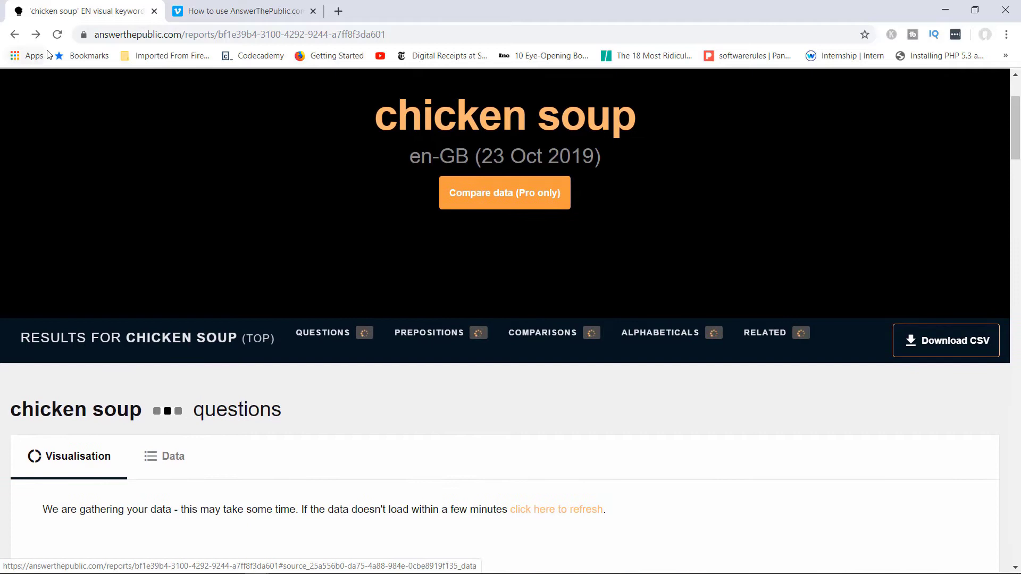
pyautogui.click(57, 35)
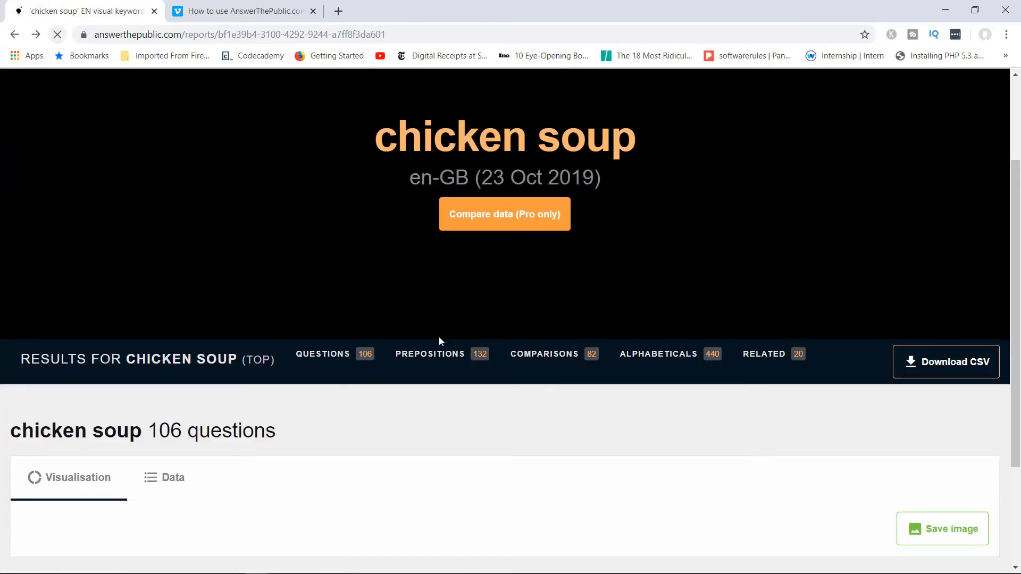
# Step: Change the questions section's view so its 106 questions appear as lists under are, can and how
pyautogui.scroll(-3, 503, 389)
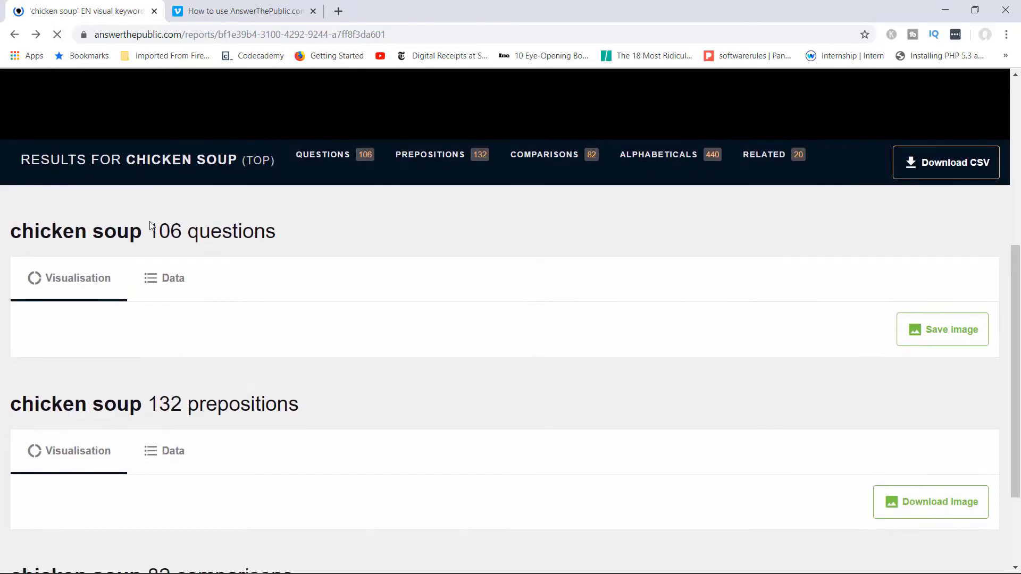
pyautogui.click(102, 286)
pyautogui.scroll(-2, 536, 331)
pyautogui.scroll(3, 129, 308)
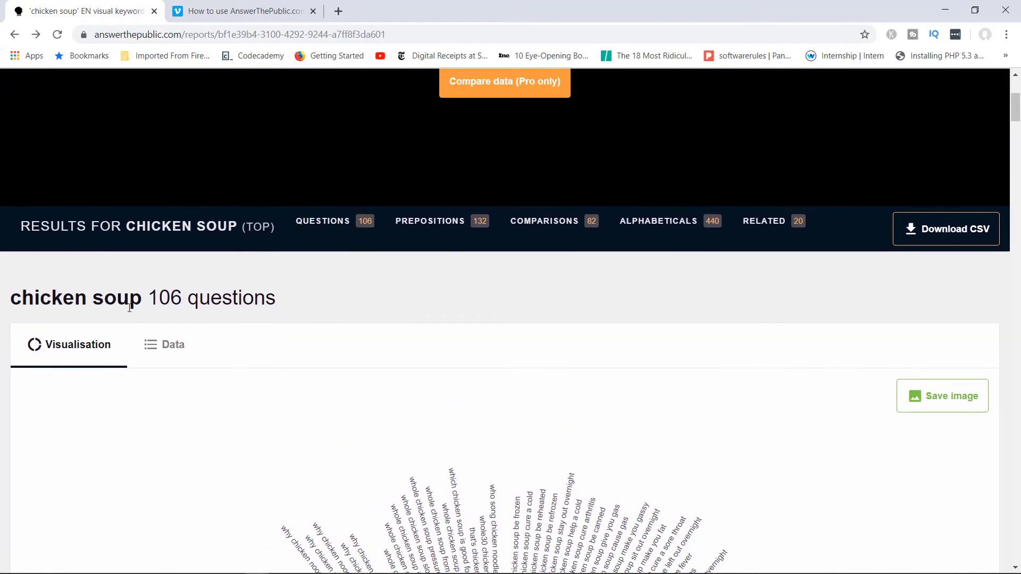
pyautogui.scroll(-2, 326, 404)
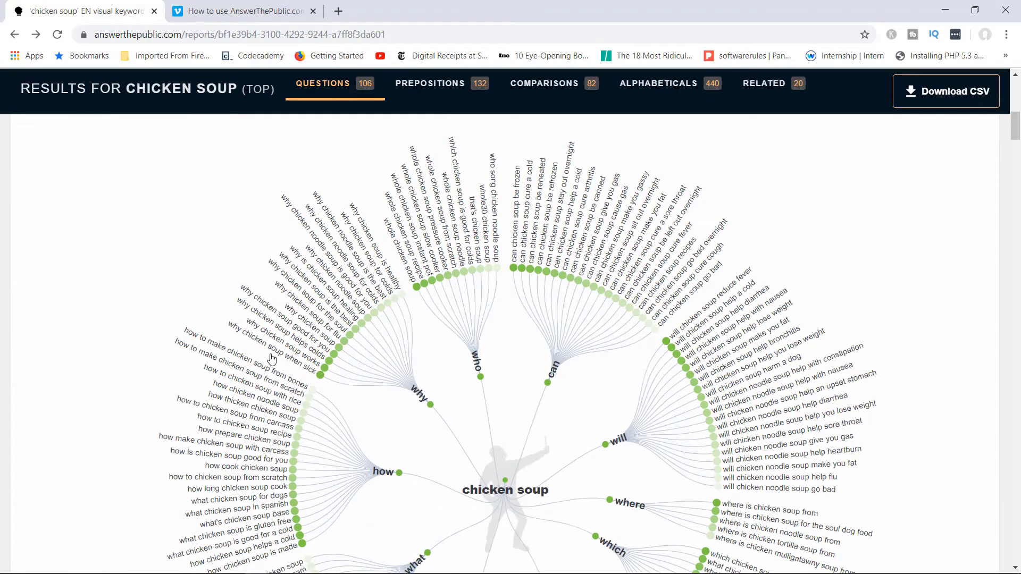
pyautogui.scroll(1, 272, 354)
pyautogui.scroll(1, 266, 352)
pyautogui.click(165, 345)
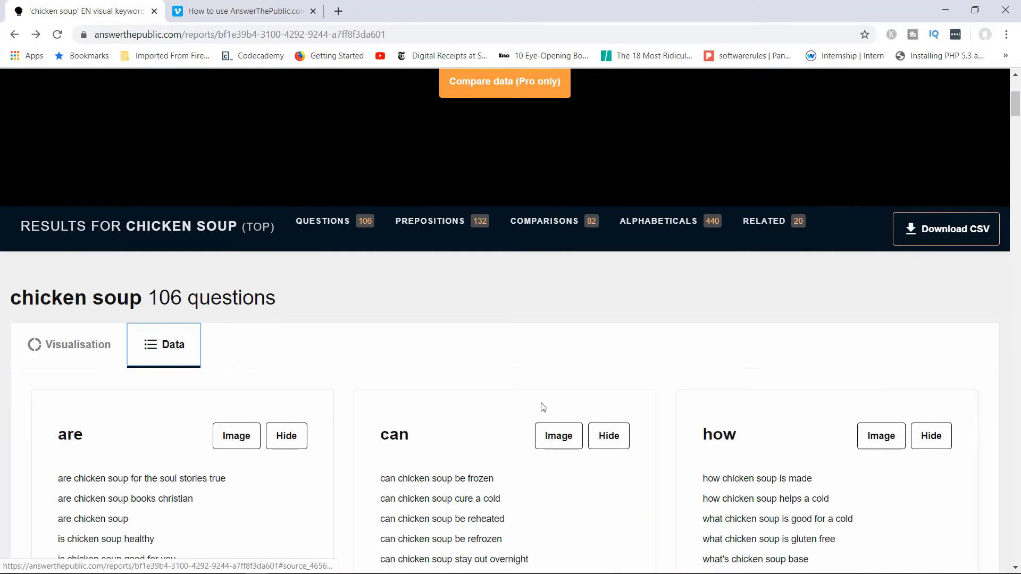
pyautogui.scroll(-2, 635, 418)
pyautogui.scroll(-1, 635, 418)
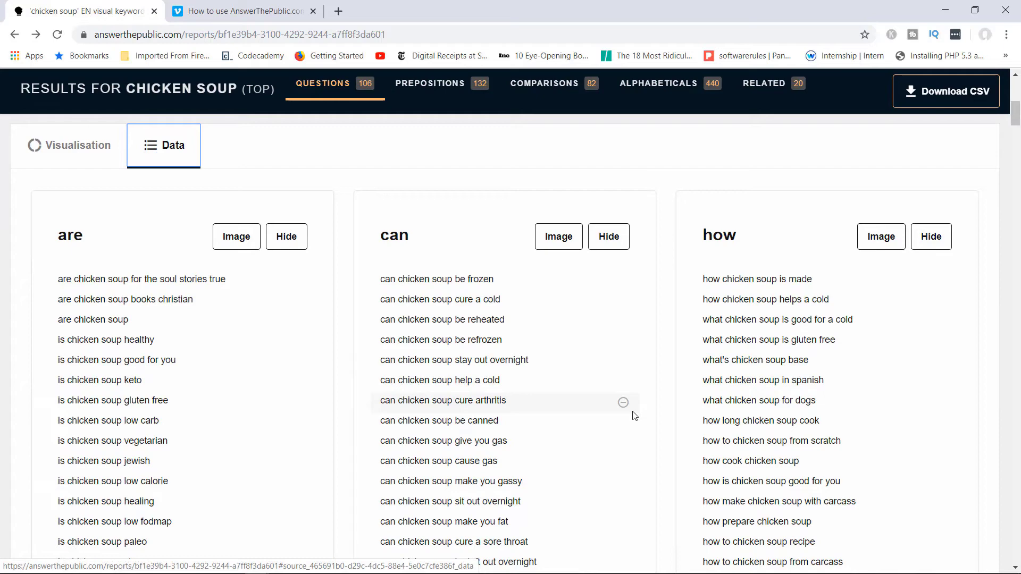
pyautogui.scroll(-3, 616, 412)
pyautogui.scroll(3, 588, 404)
pyautogui.scroll(-3, 108, 316)
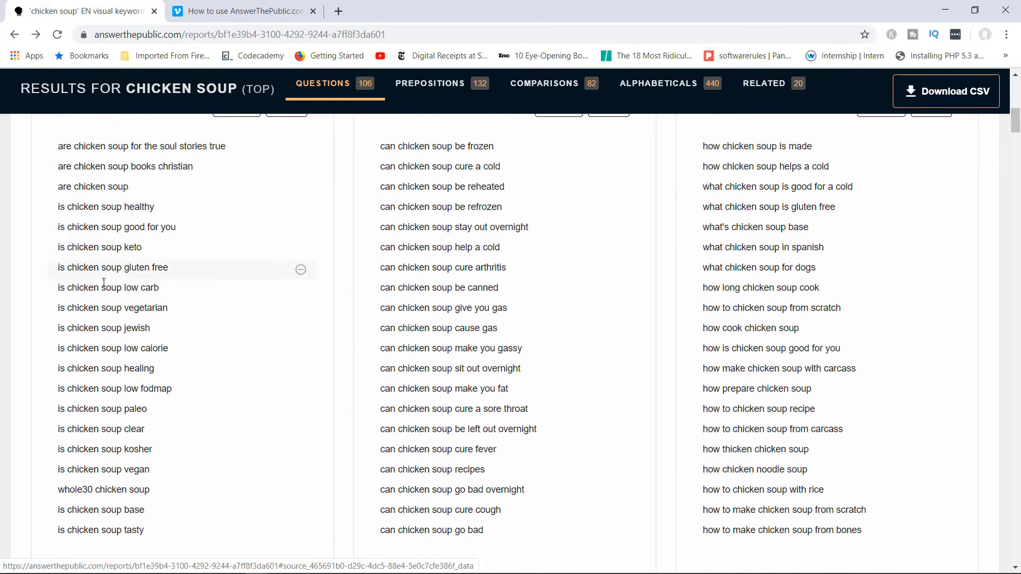
pyautogui.scroll(1, 104, 282)
pyautogui.scroll(2, 393, 383)
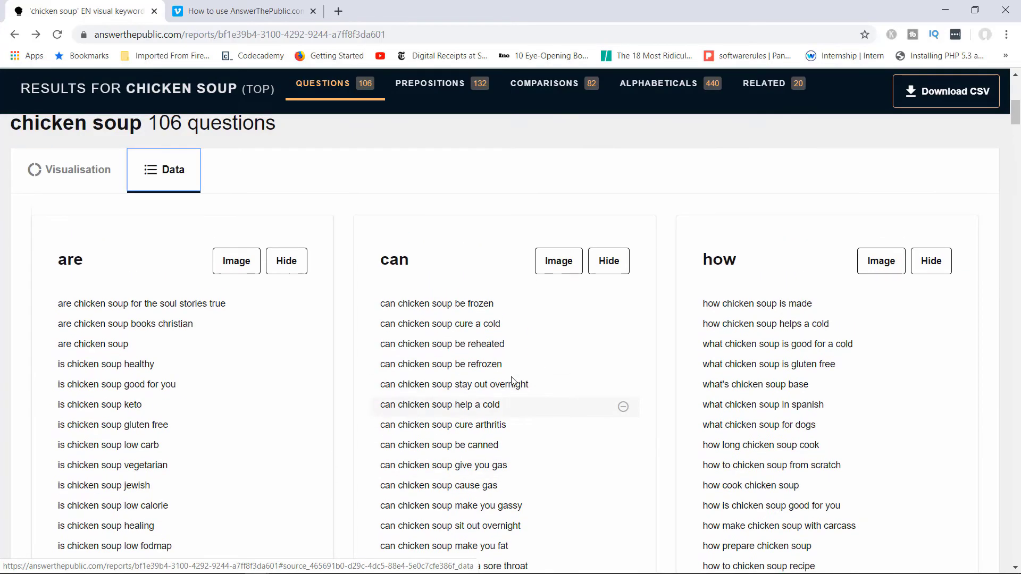
pyautogui.scroll(-9, 504, 326)
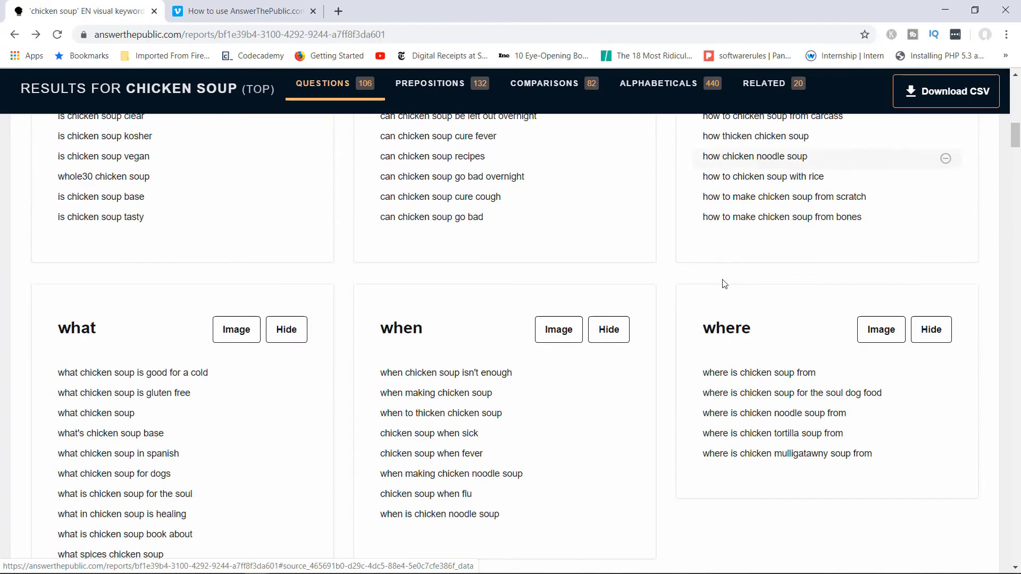
pyautogui.scroll(-7, 583, 272)
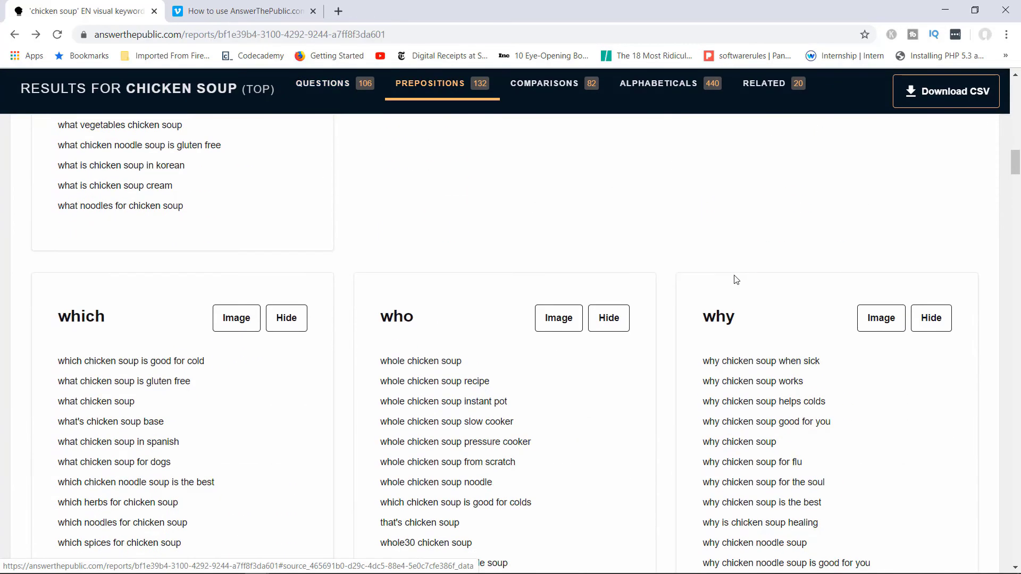
pyautogui.scroll(-15, 637, 332)
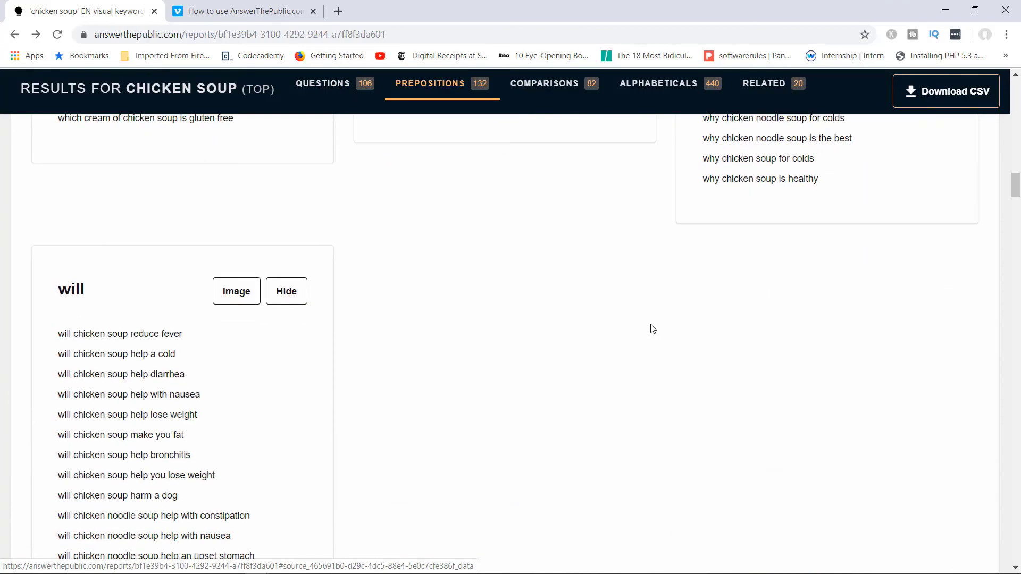
pyautogui.scroll(18, 684, 344)
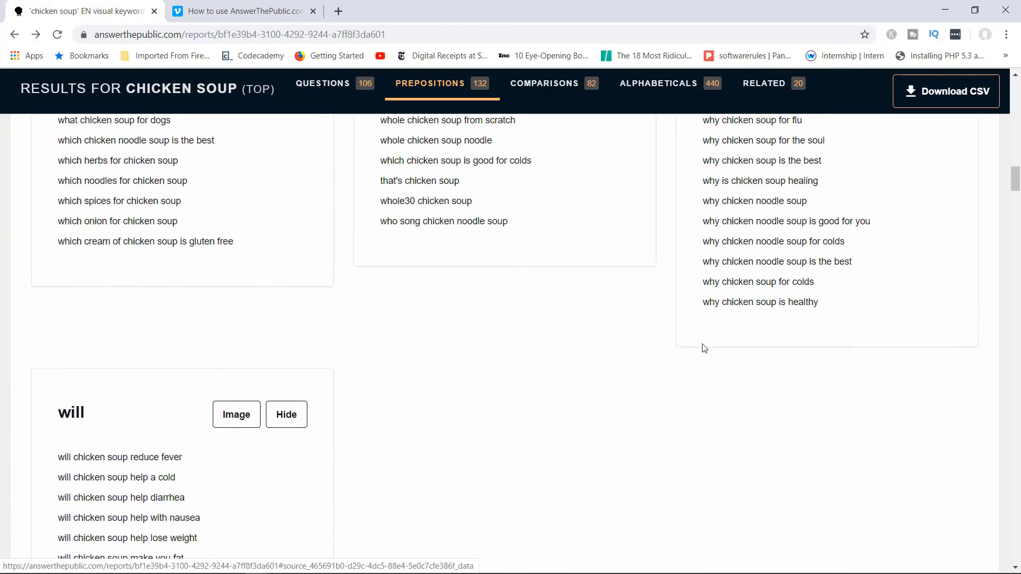
pyautogui.scroll(18, 702, 348)
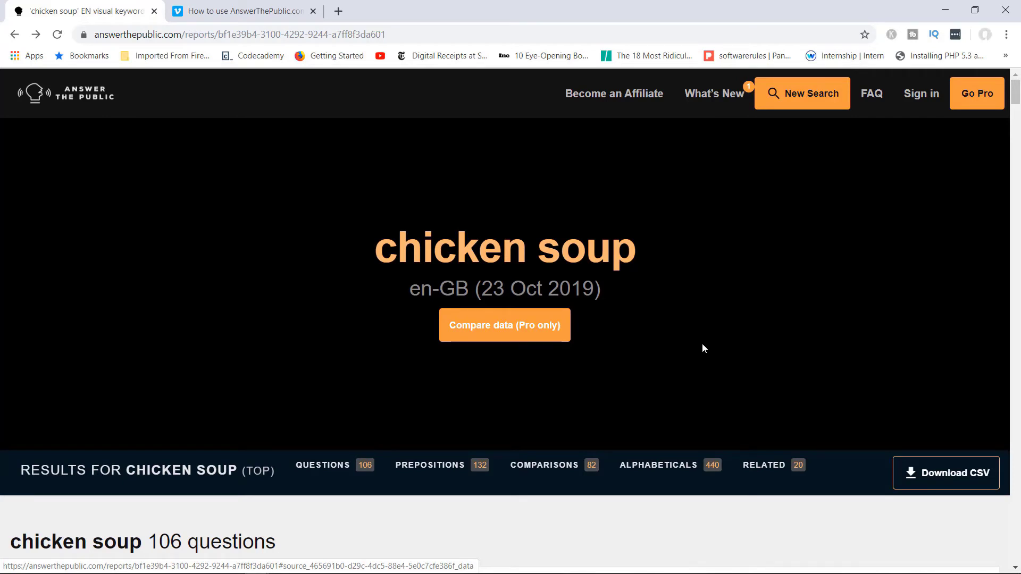
# Step: Play the How to use AnswerThePublic.com video on Vimeo and skip to 14:19's brexit data comparison
pyautogui.click(251, 11)
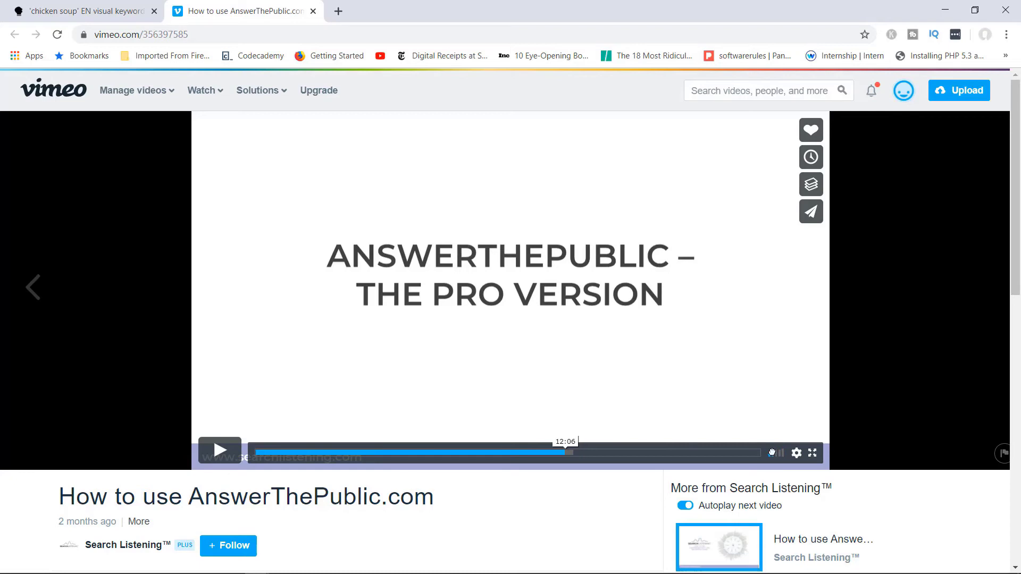
pyautogui.click(219, 451)
pyautogui.click(269, 453)
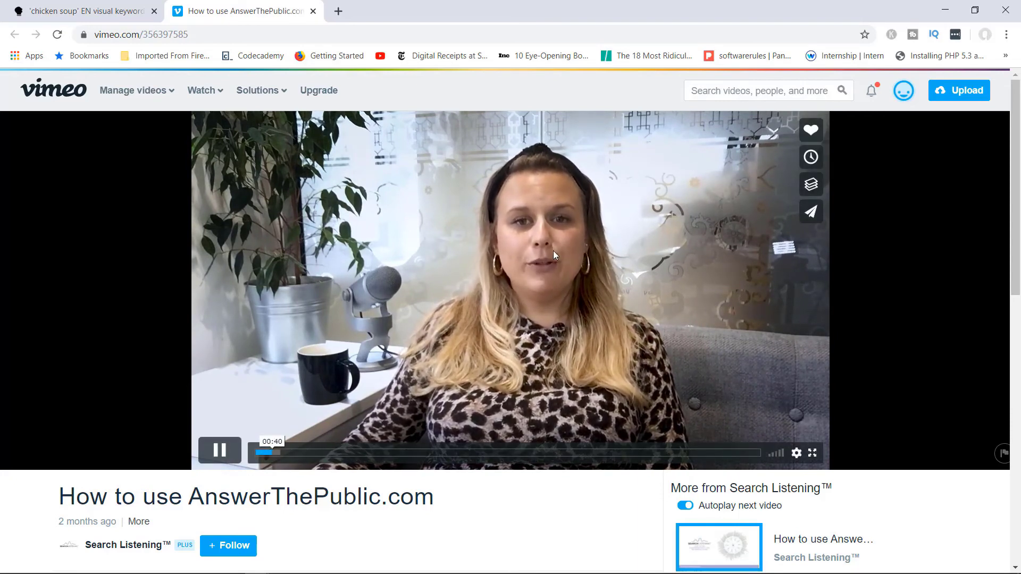
pyautogui.click(73, 13)
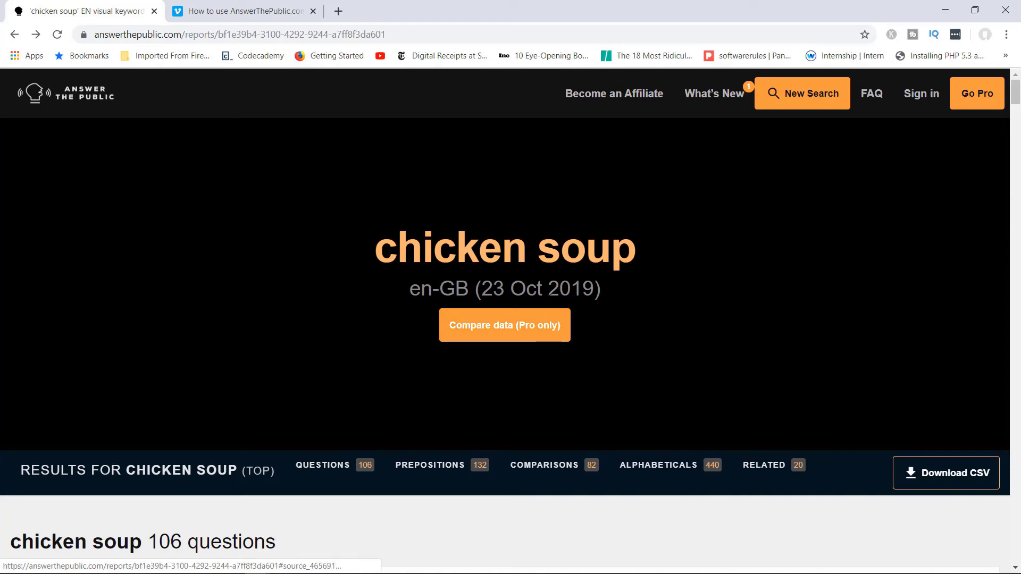
pyautogui.click(255, 13)
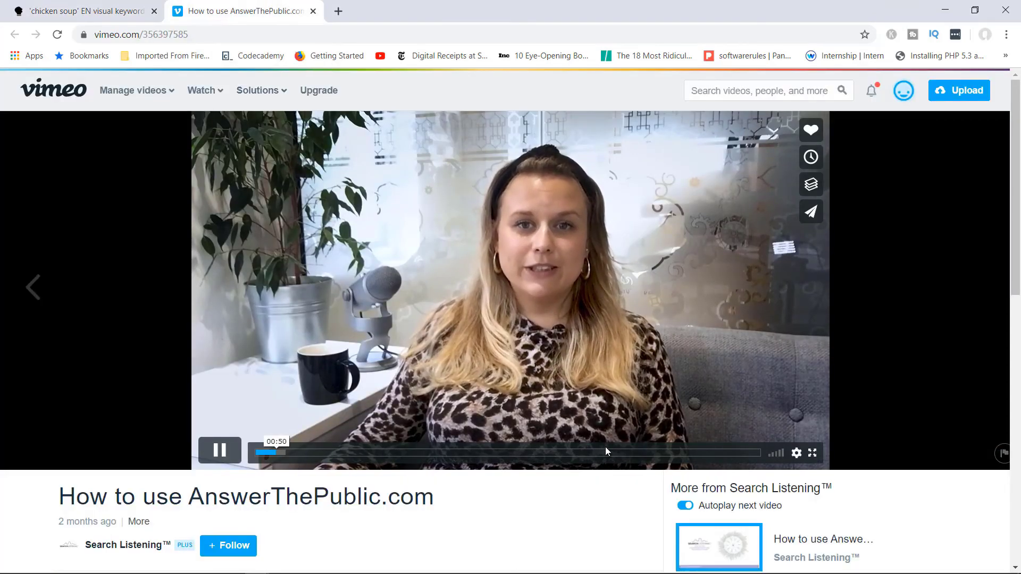
pyautogui.click(622, 452)
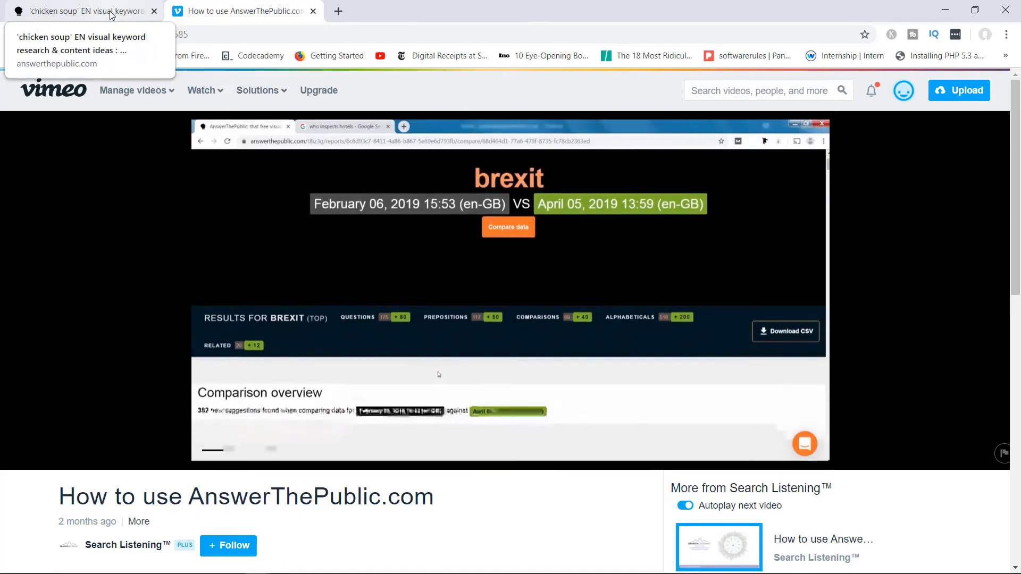
# Step: Switch back to the 'chicken soup' report tab showing the Pro-only compare option for 23 Oct 2019
pyautogui.click(133, 11)
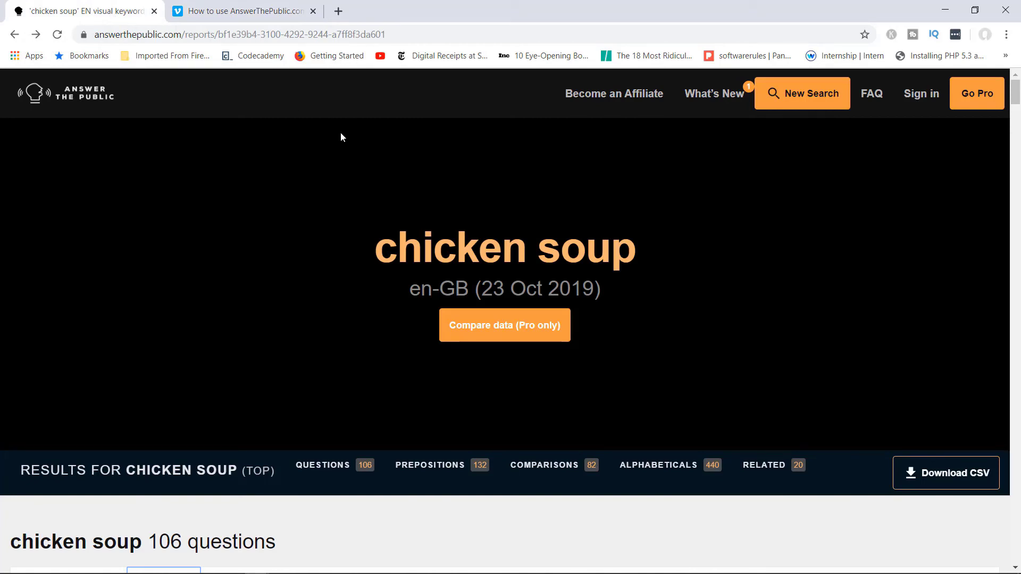